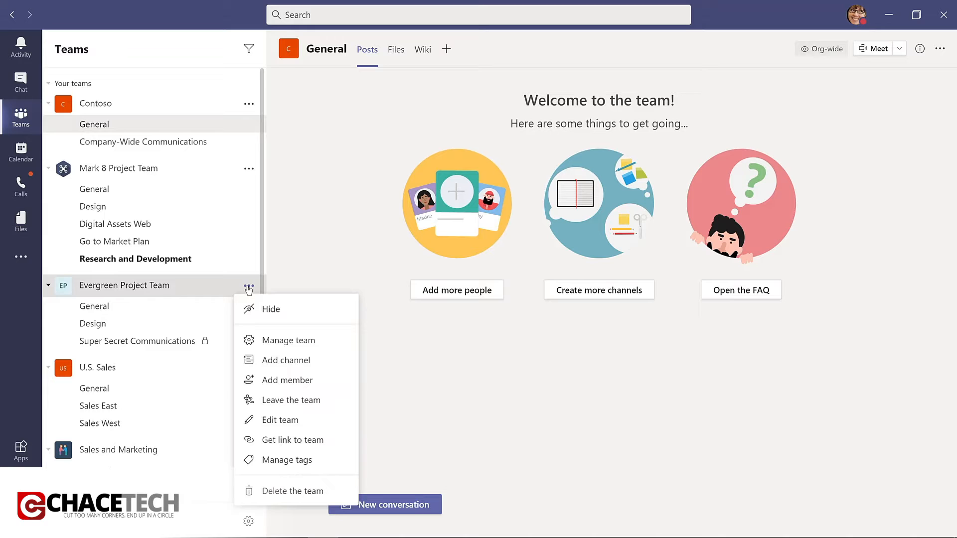
Open the management page of the Evergreen Project Team and expand its list of members and guests
click(272, 341)
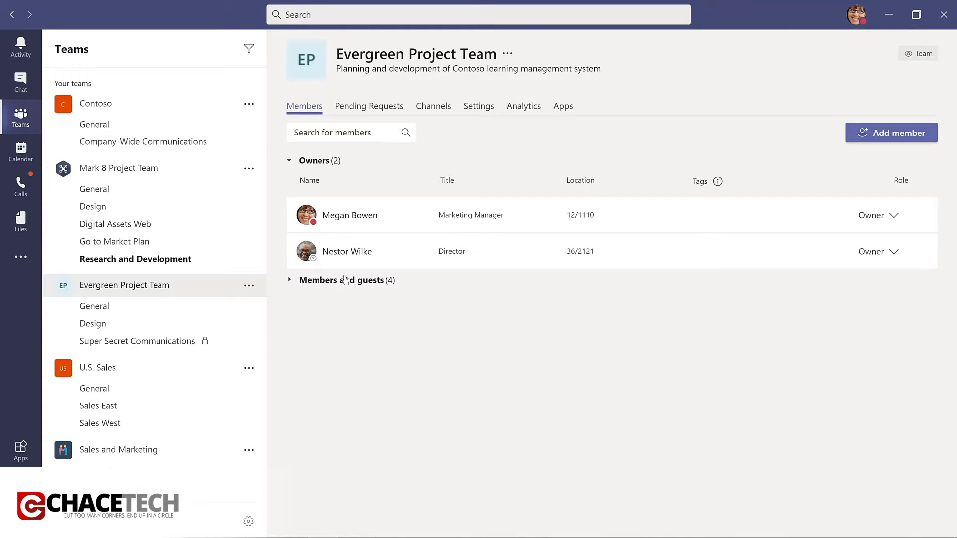
click(341, 282)
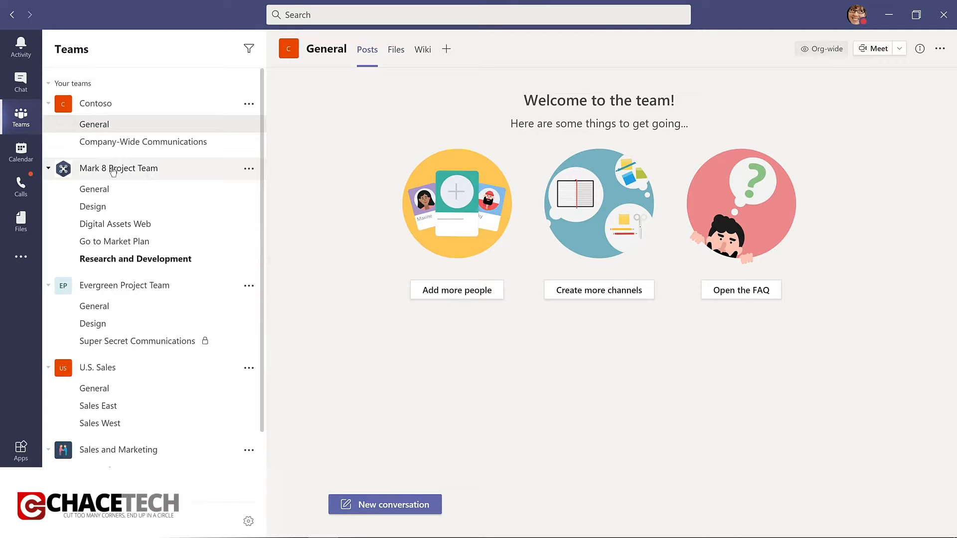
Search for "marketing", review the people and file results, and open the filters for the files
click(314, 14)
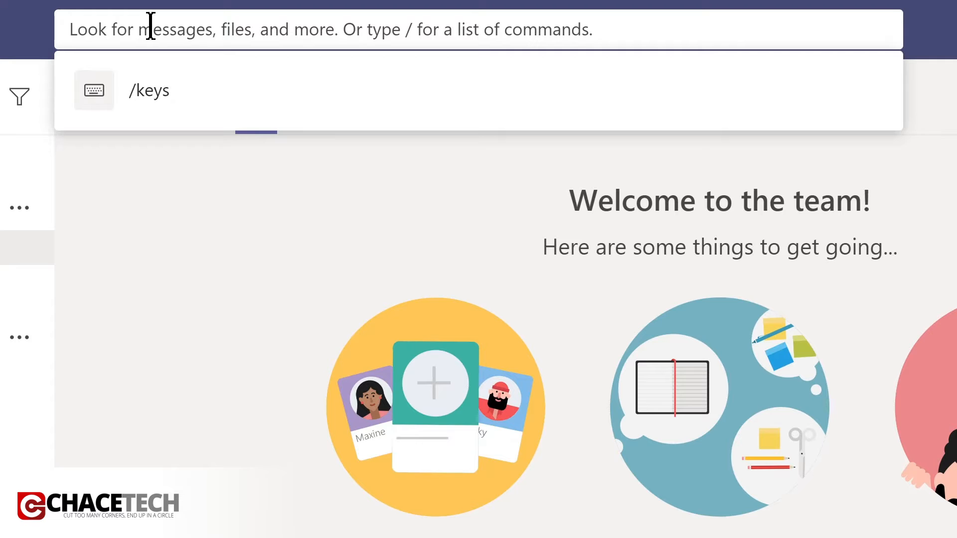
text(marketing)
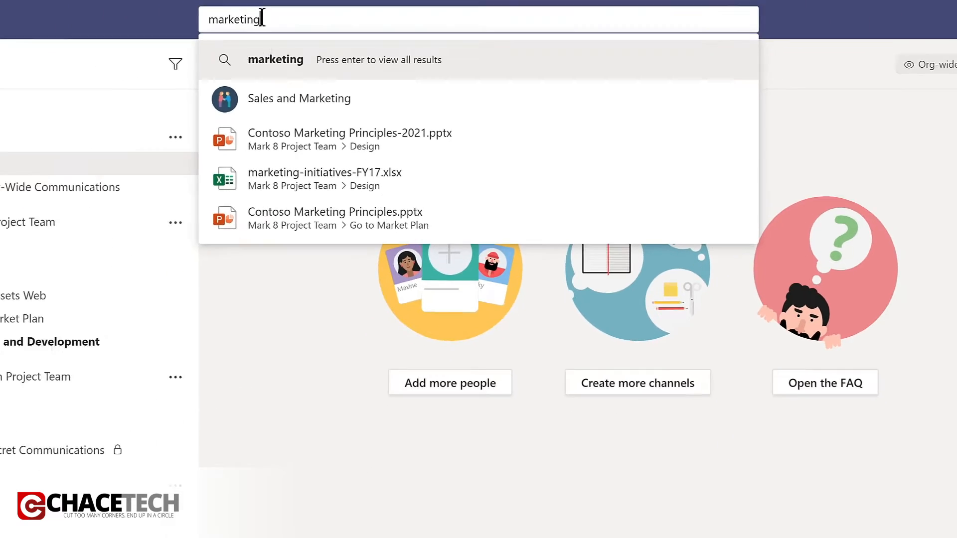
key(Return)
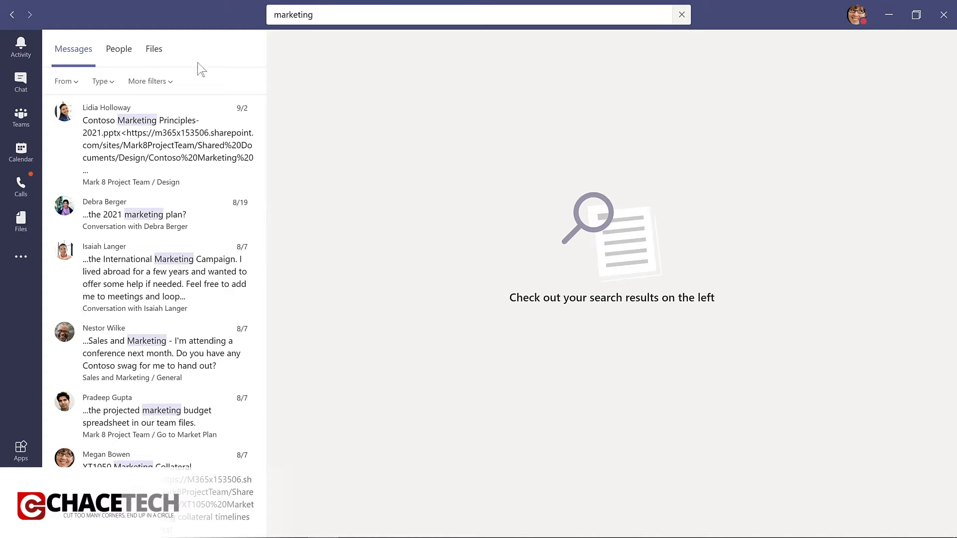
click(122, 52)
click(154, 50)
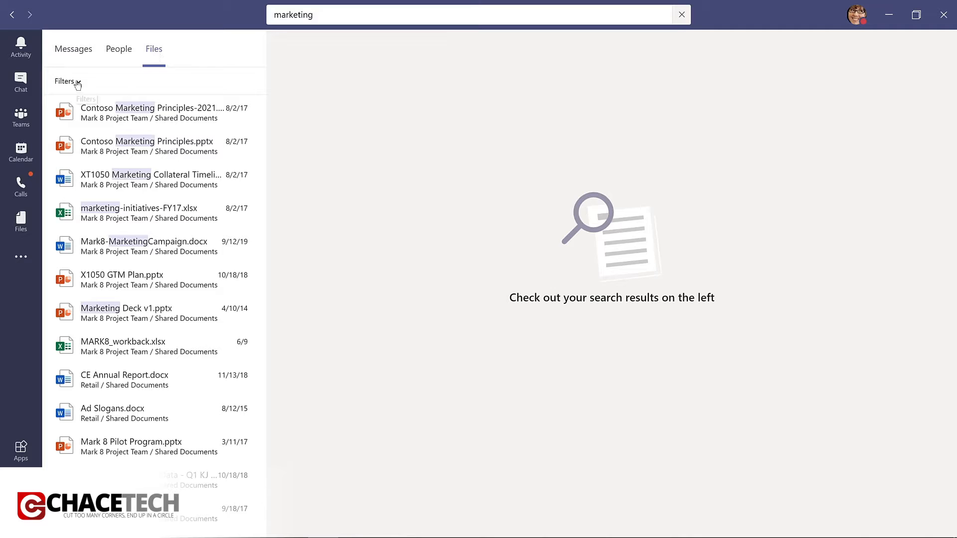
click(78, 82)
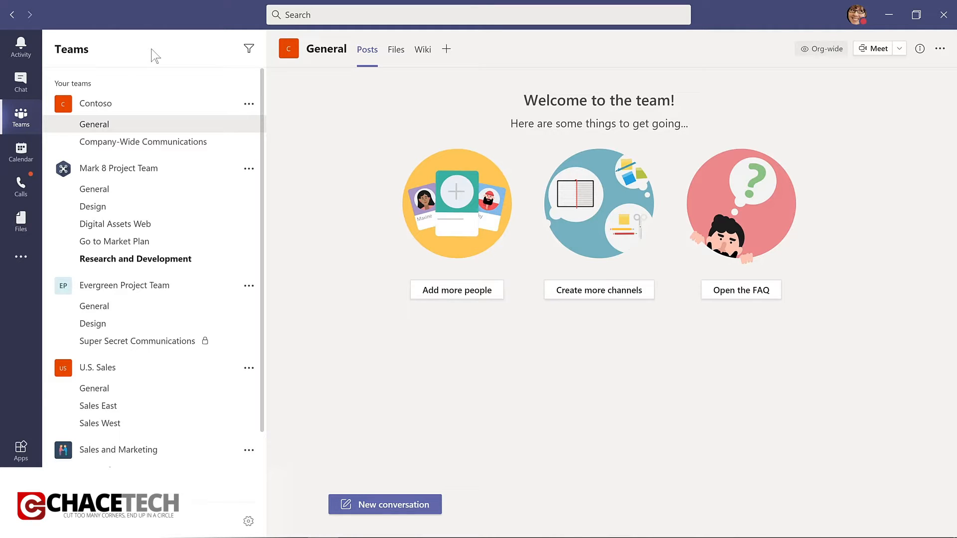
View the list of keyboard shortcuts with the /keys command and close it
key(ctrl+e)
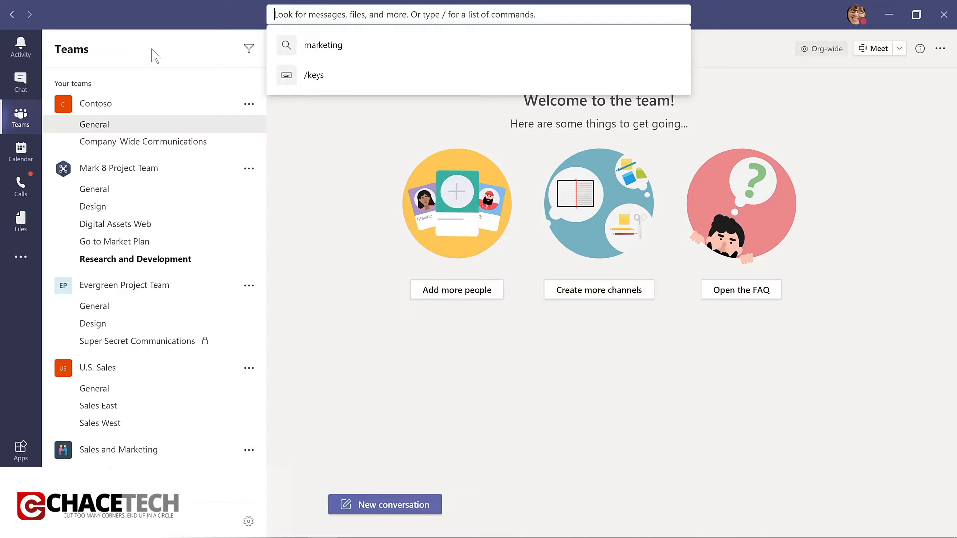
text(/keys)
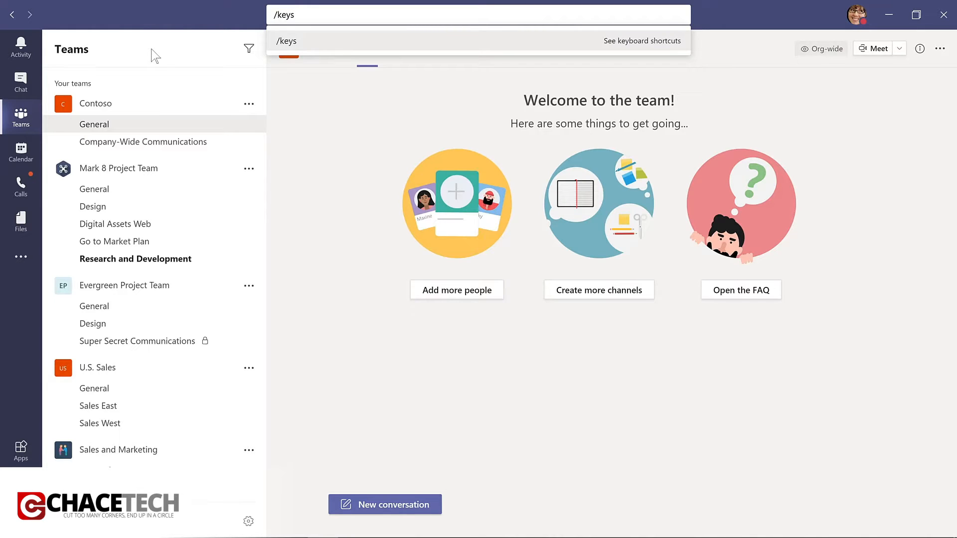
key(Return)
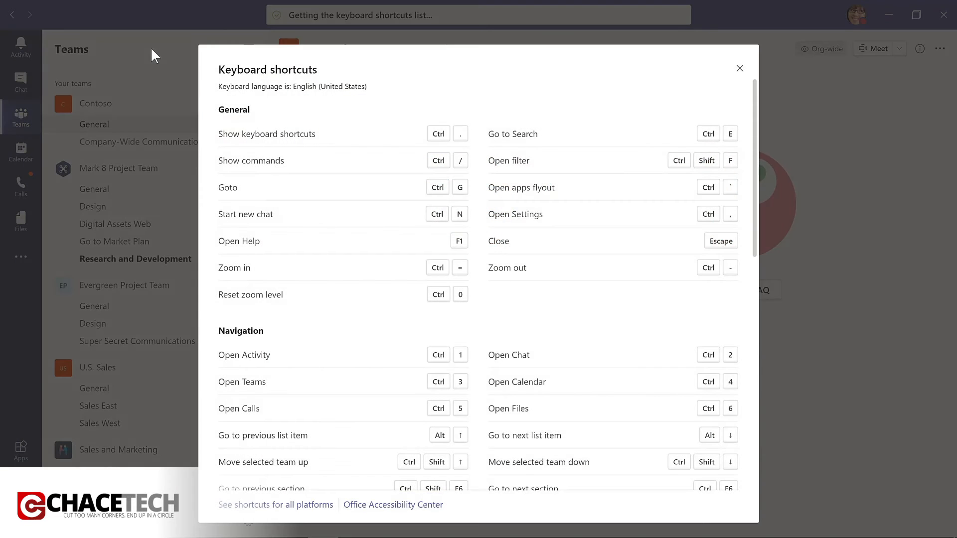
key(Escape)
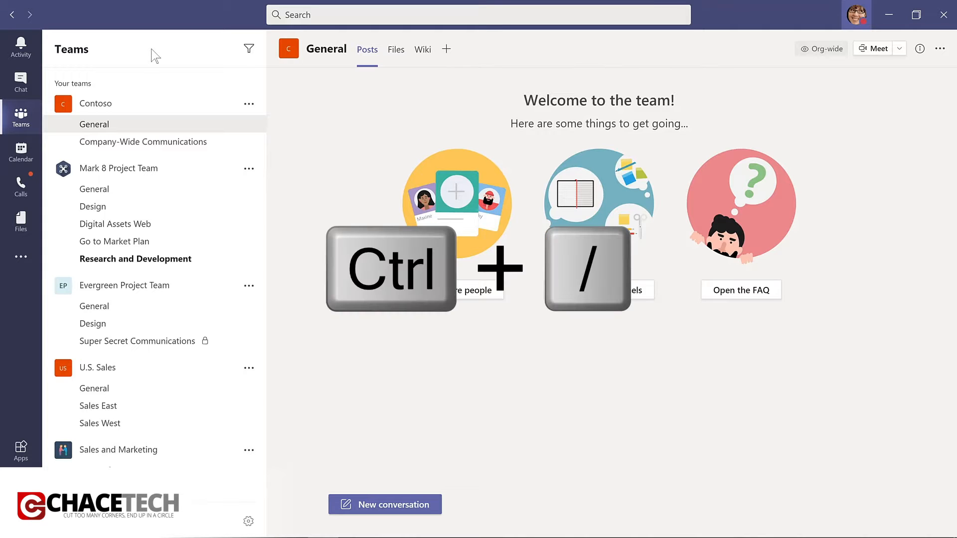
Bring up the list of slash commands and run /whatsnew
key(ctrl+slash)
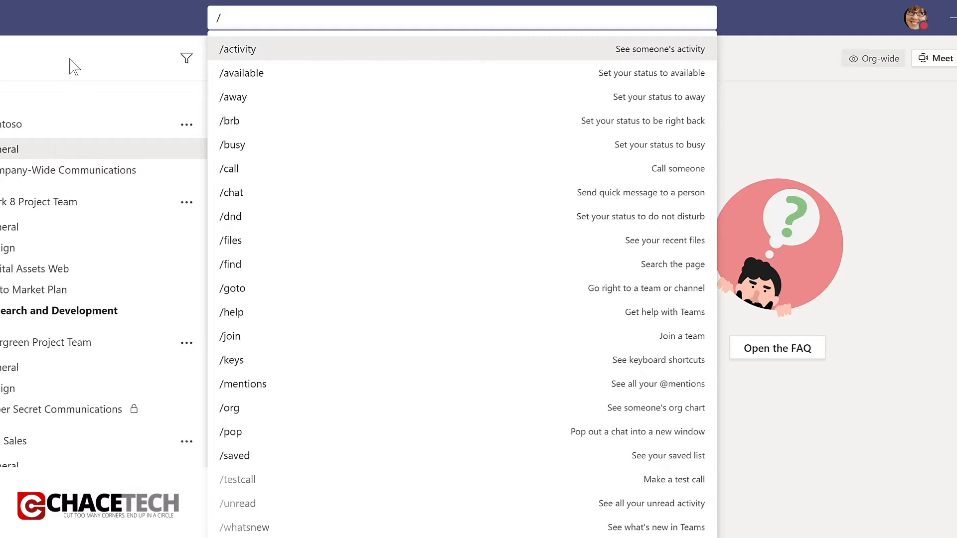
text(whatsnew)
key(Return)
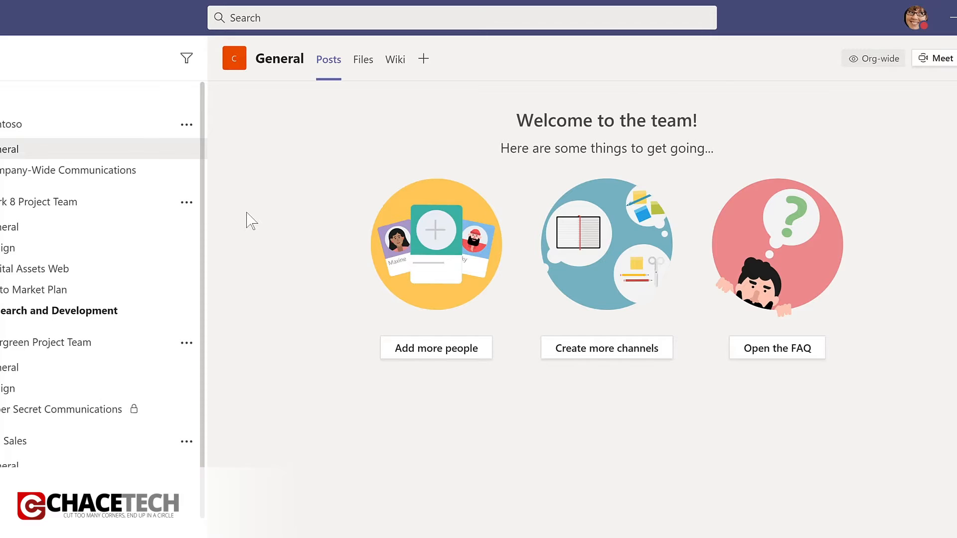
List the recent files with the /files command, dismiss it, and look over the available slash commands again
key(ctrl+slash)
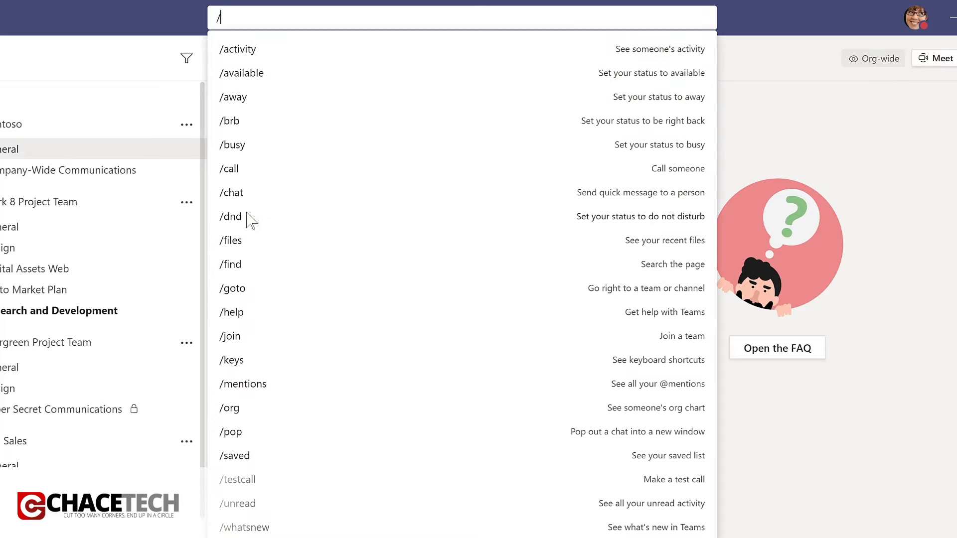
click(239, 242)
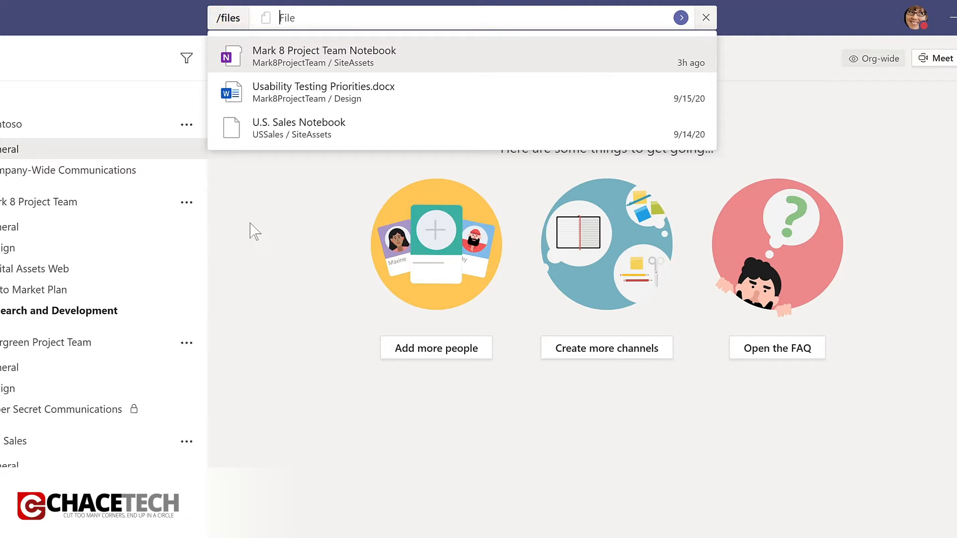
key(Escape)
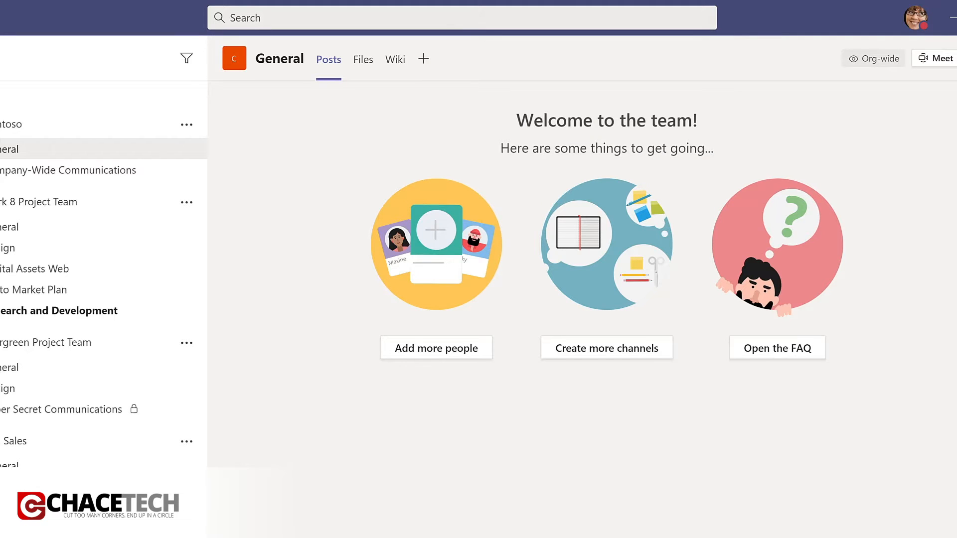
text(/)
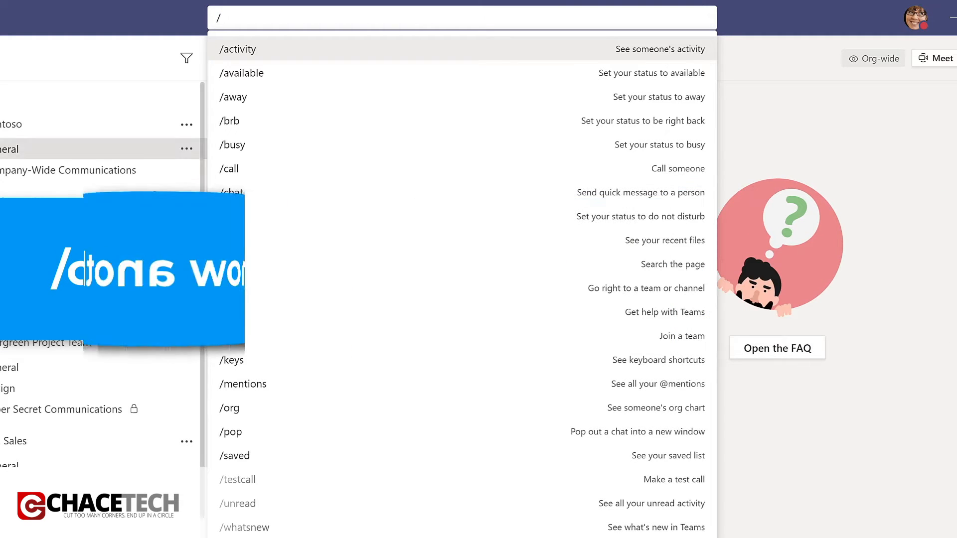
key(Escape)
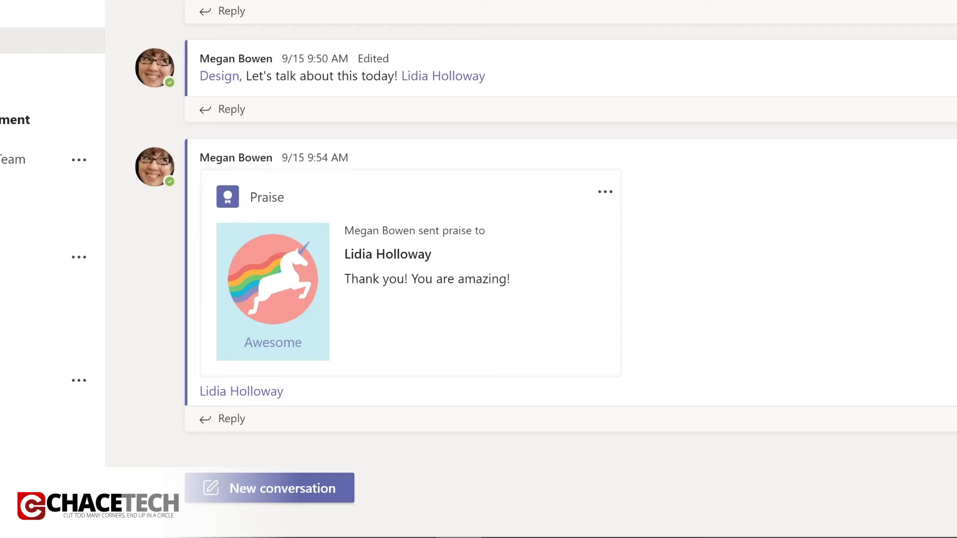
Post a new conversation that mentions the first suggested colleague, followed by ", please share an update on your conversation with the sales team."
click(279, 480)
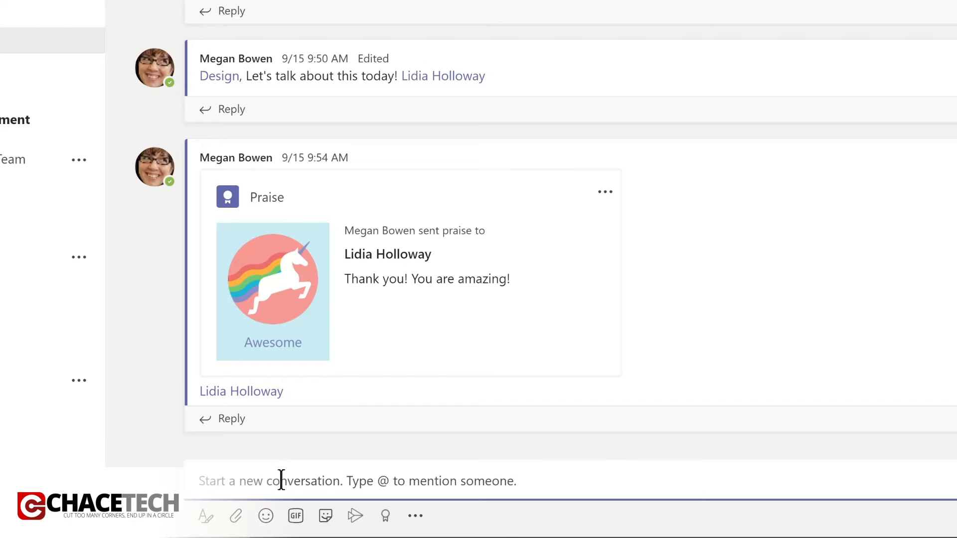
text(@)
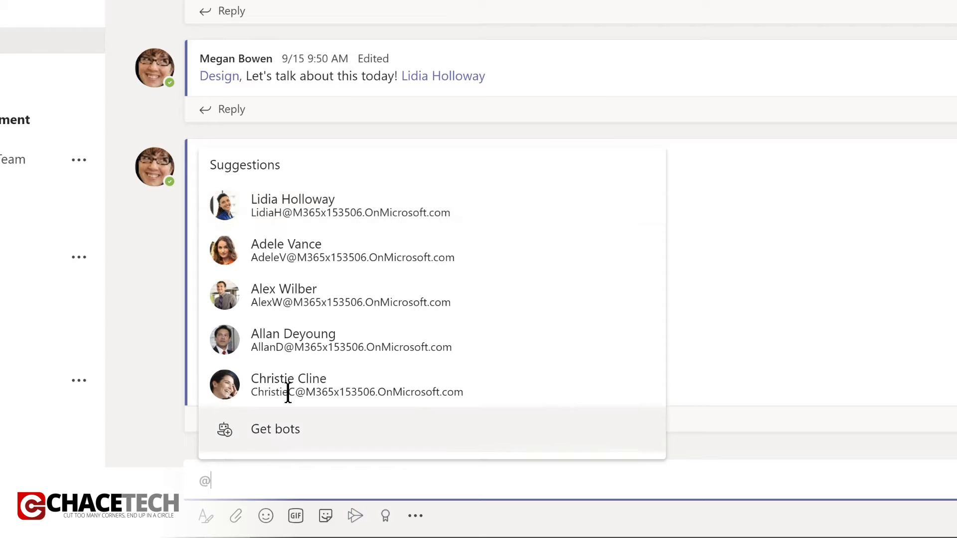
click(286, 218)
text(,)
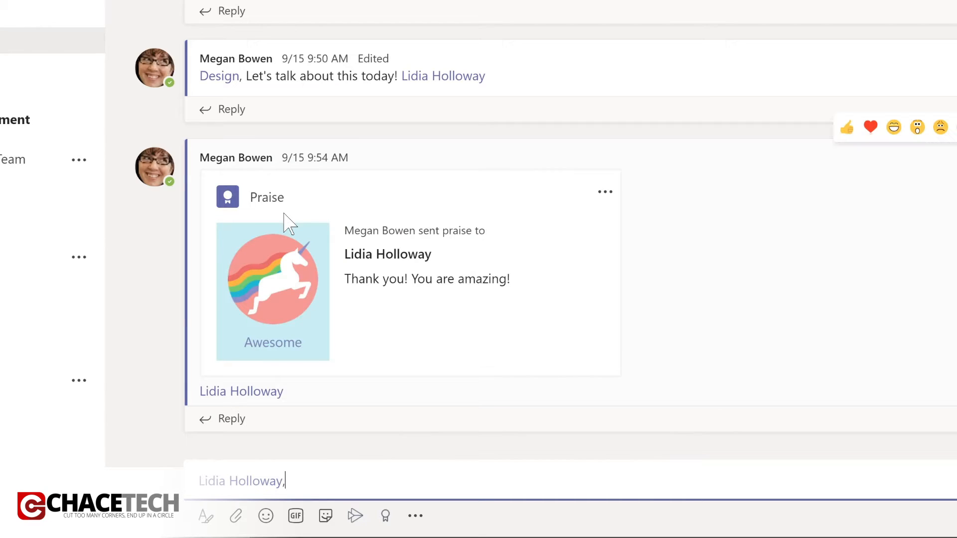
text( please share an update on your conversation with the sales team.)
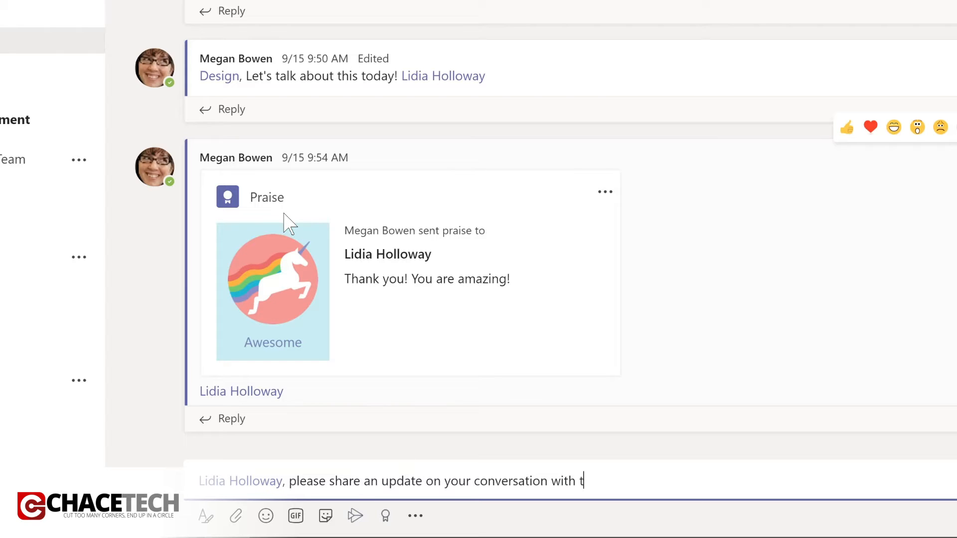
key(Return)
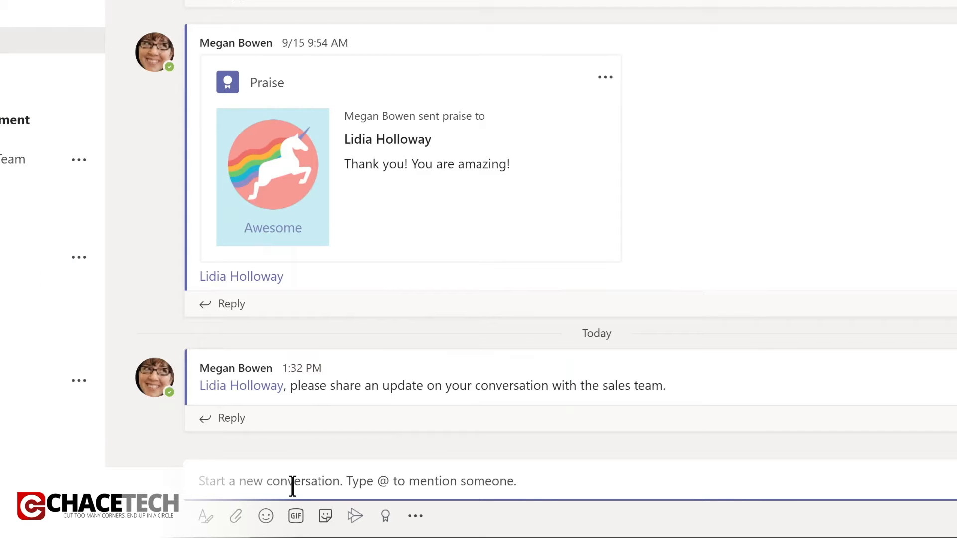
Post a message mentioning the Design channel, followed by ", I'm so excited about our team retreat tomorrow!"
text(@De)
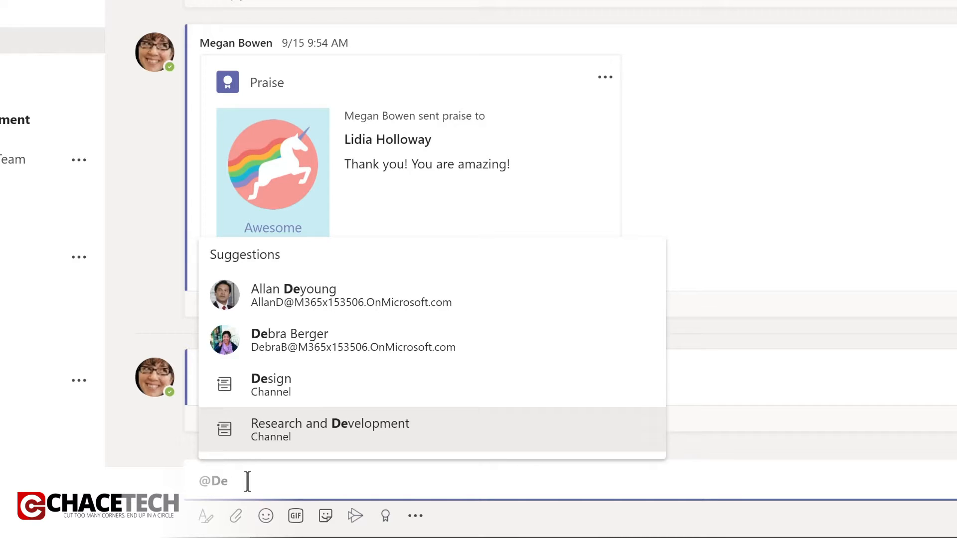
click(273, 385)
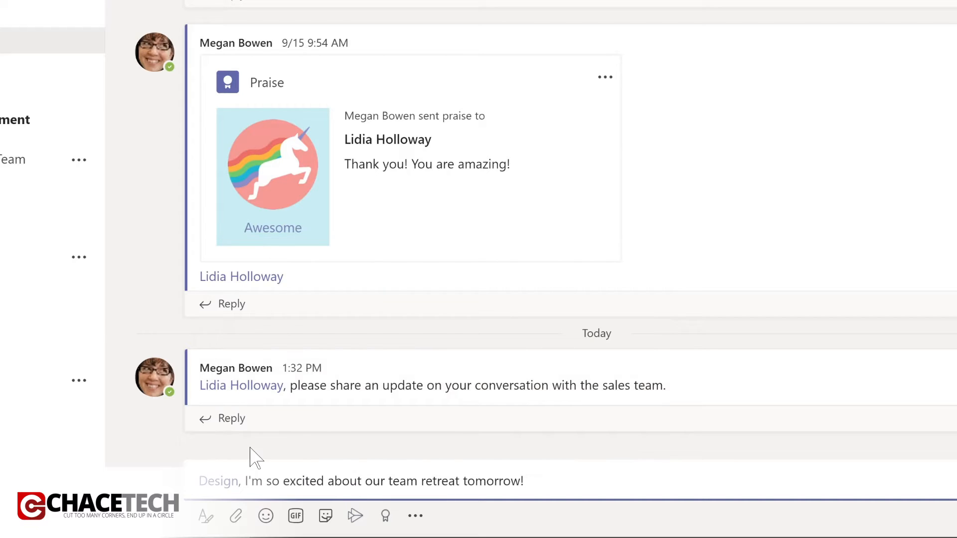
key(Return)
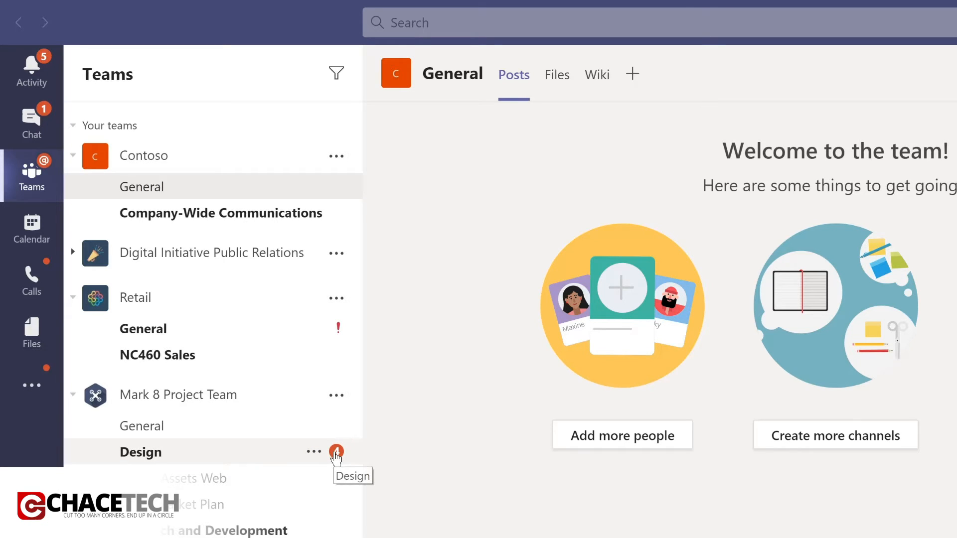
Open the activity feed and examine the personal and channel mention markers on today's Design posts
click(35, 70)
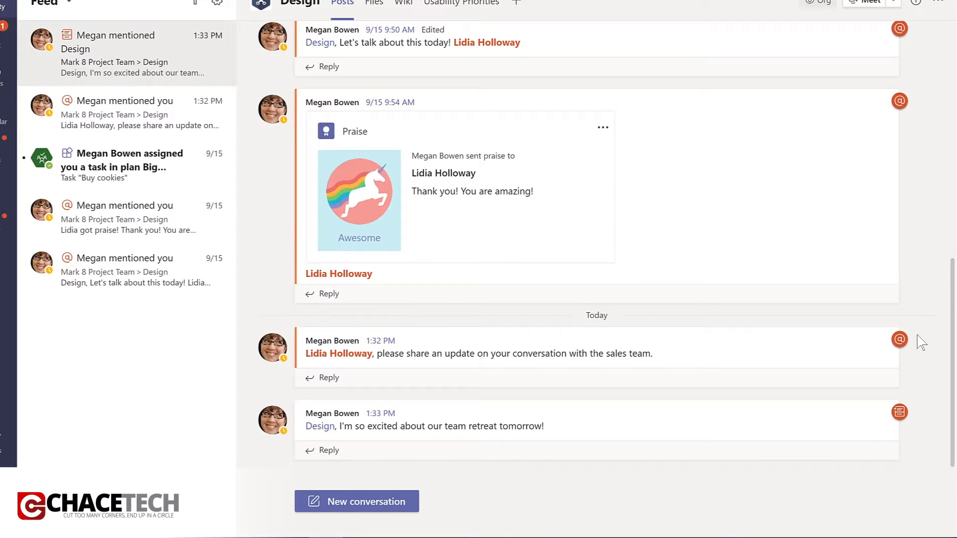
mouse_move(900, 340)
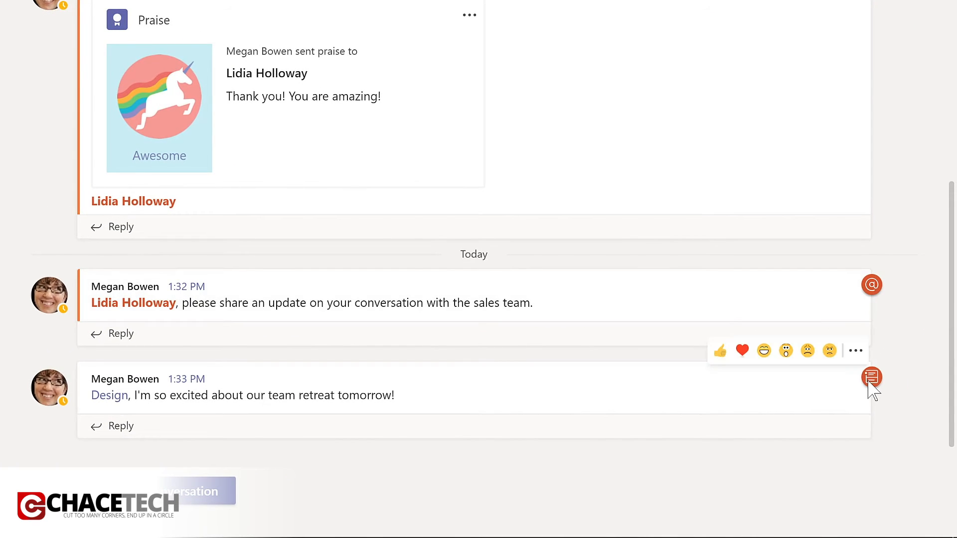
mouse_move(873, 391)
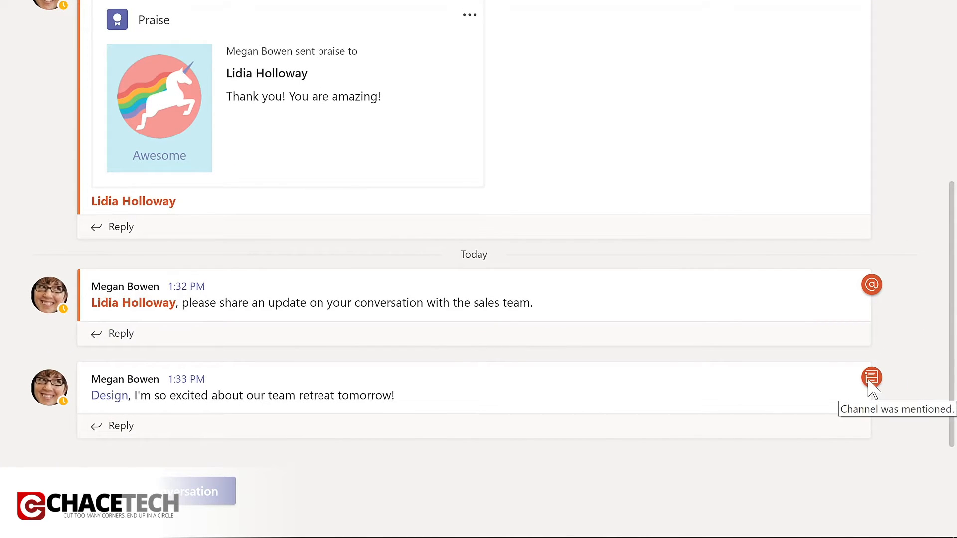
Reply to the team retreat post with "Yay! I'm looking forward to working with the" and a mention of Mark 8 Project Team
click(113, 428)
text(Ya)
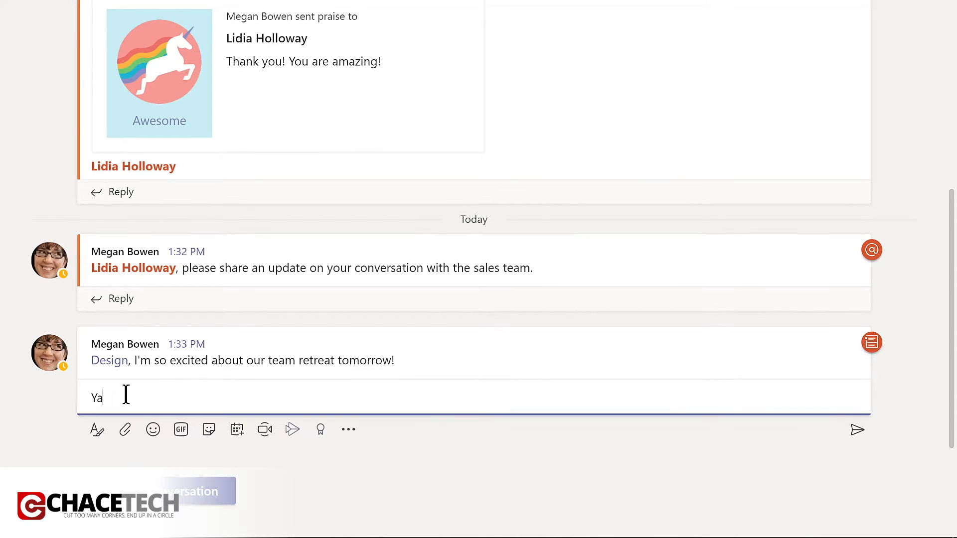
text(y! I'm looking forward to working with the @m)
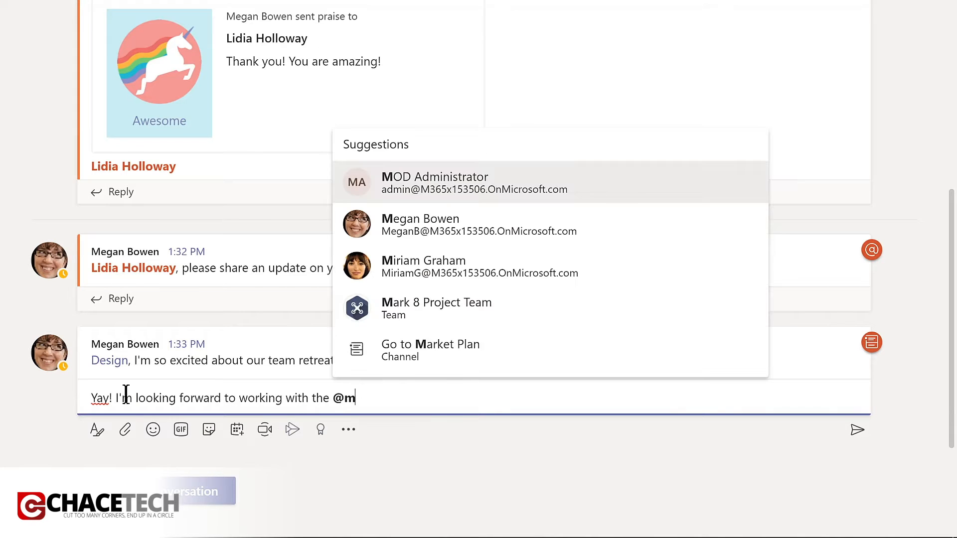
click(435, 306)
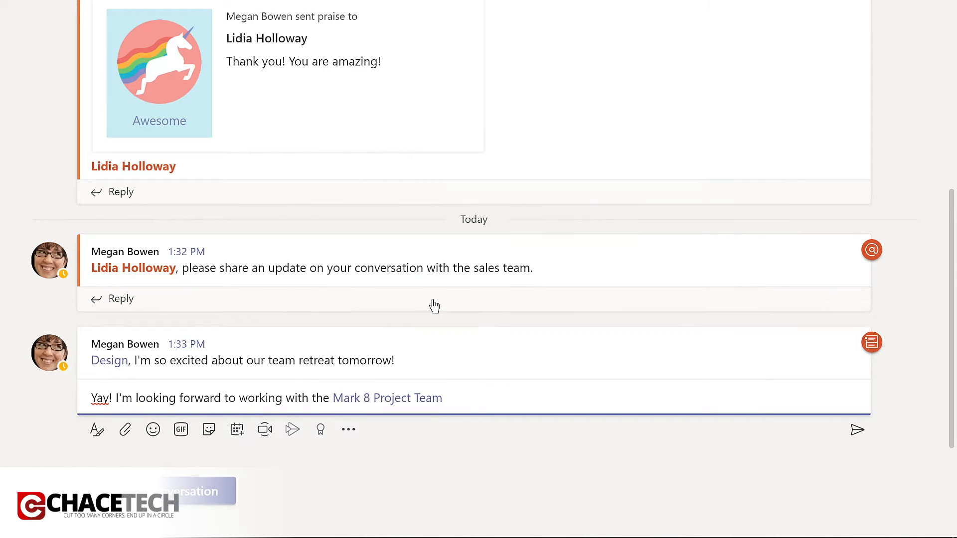
key(Return)
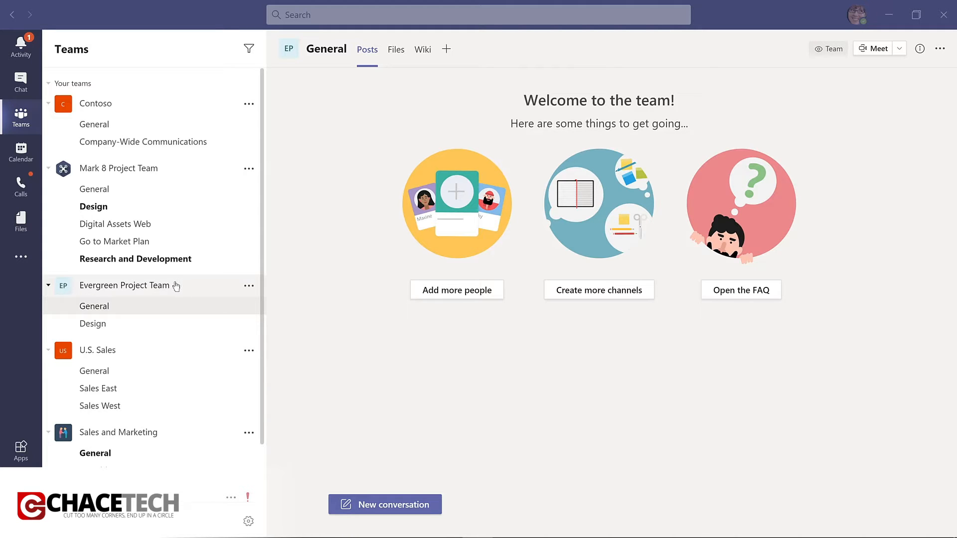
Rename the Evergreen Project Team as "Evergreen LMS Project Team" in its team details
click(248, 288)
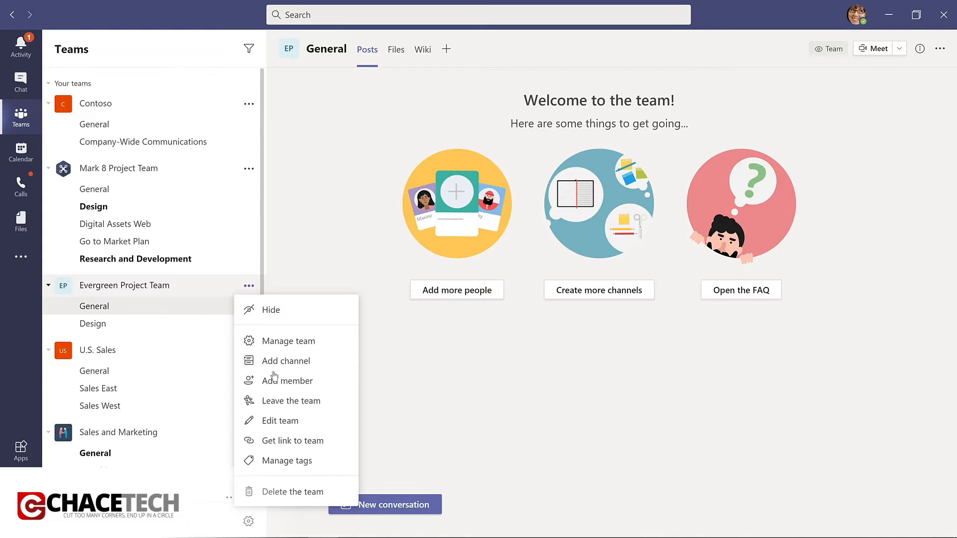
click(272, 423)
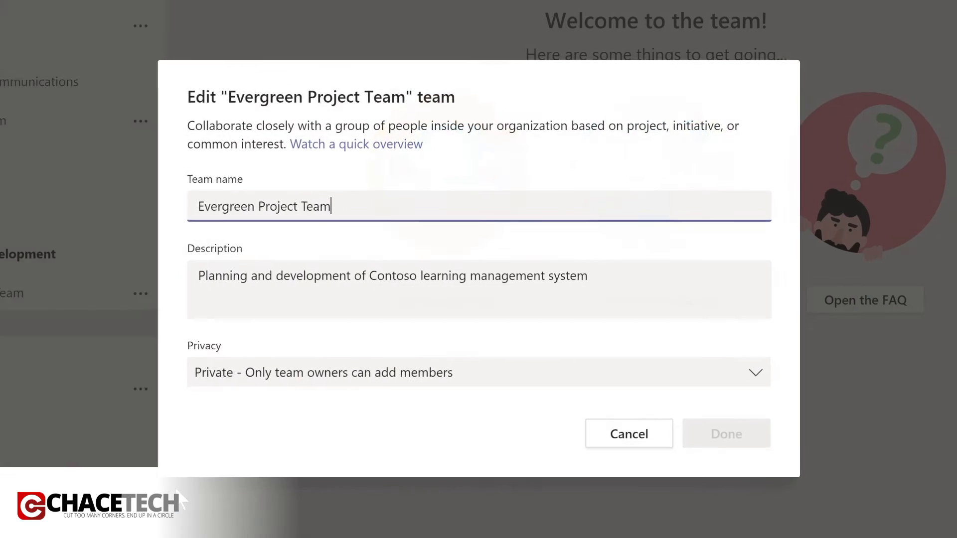
click(253, 204)
text(LMS Project Team)
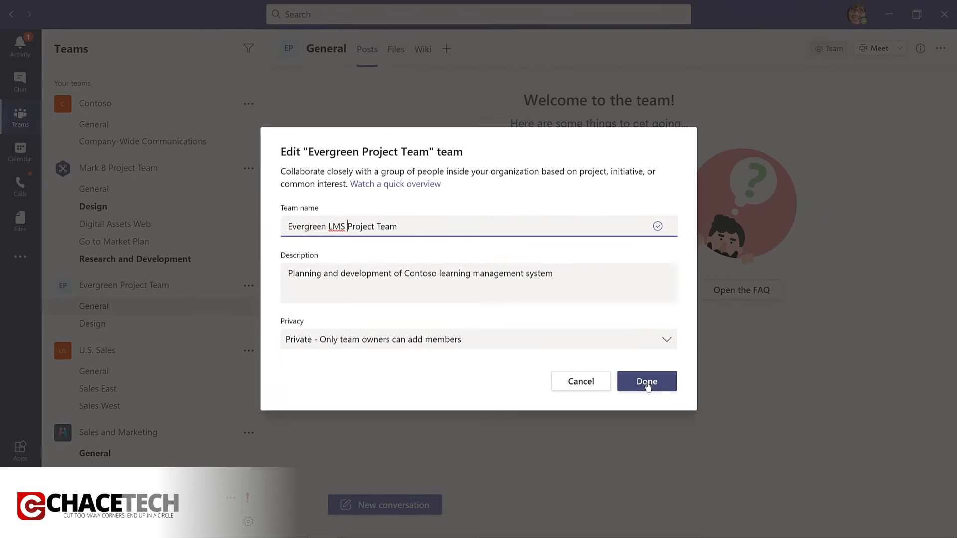
click(696, 417)
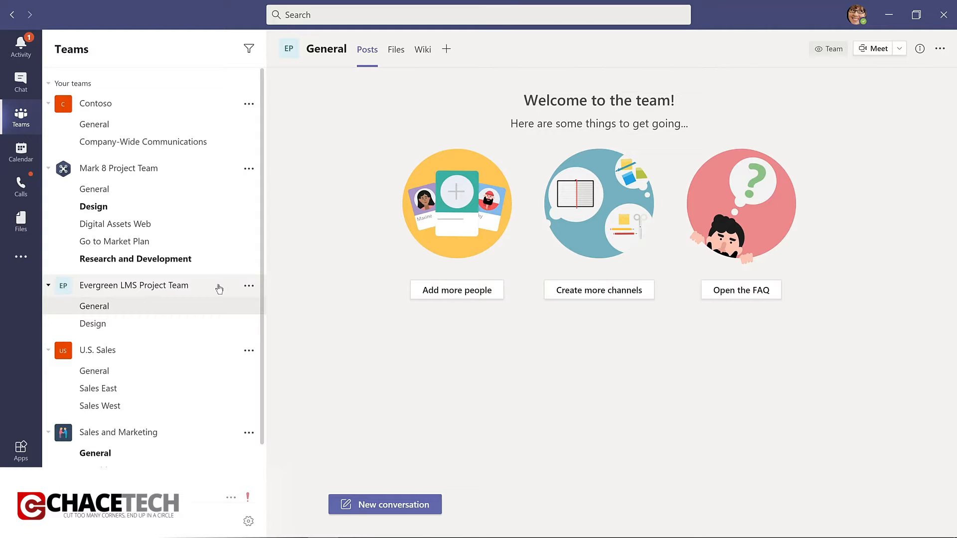
Open team management for Evergreen LMS Project Team and add the Product Manager suggested for "lid" as a member
click(247, 287)
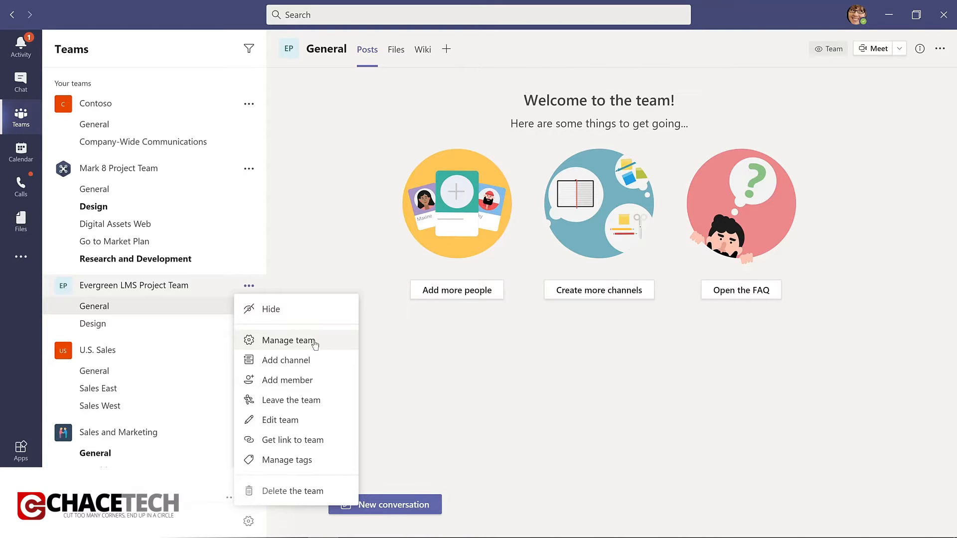
click(314, 342)
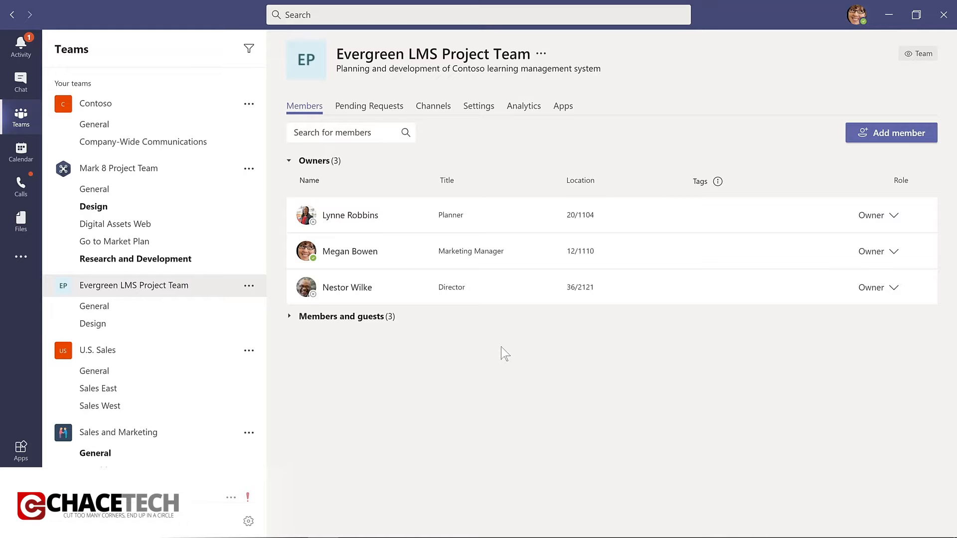
click(890, 133)
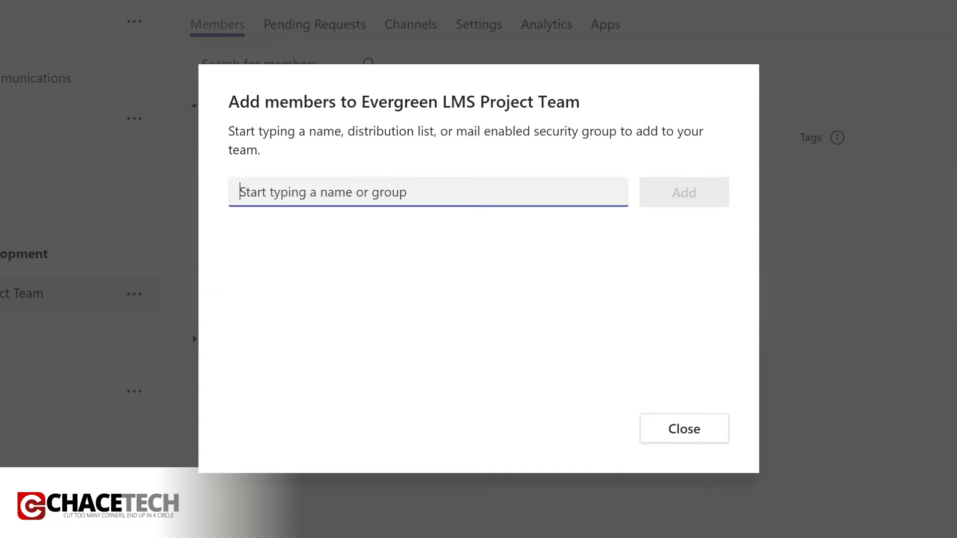
text(lid)
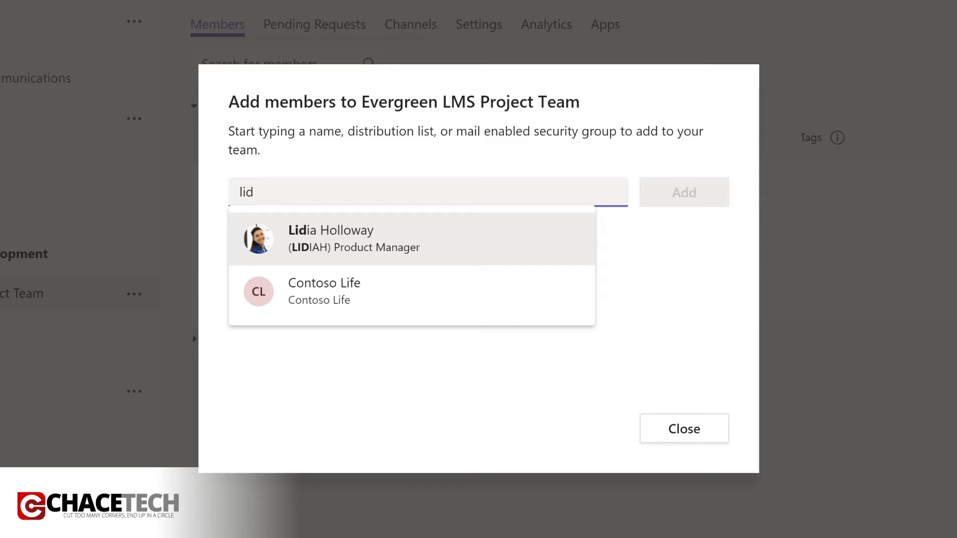
click(350, 238)
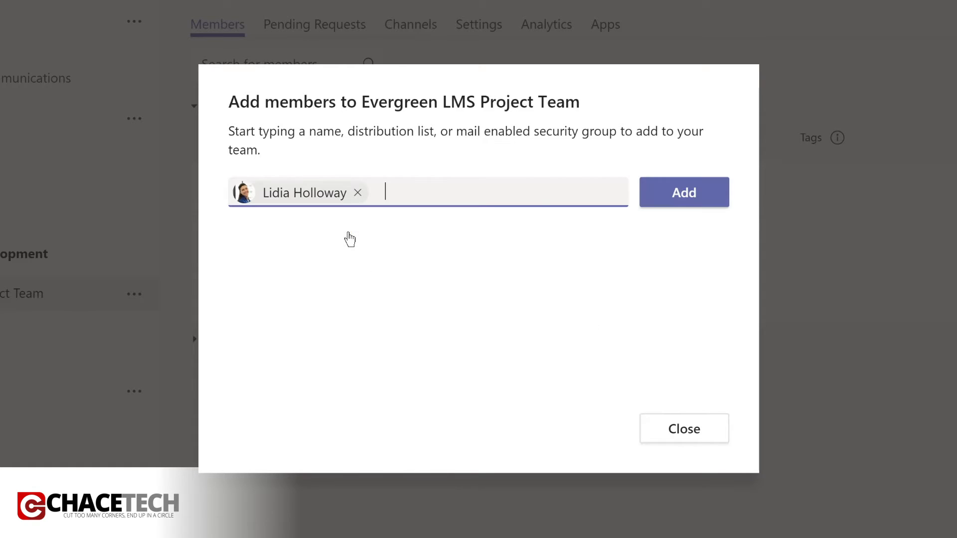
click(673, 197)
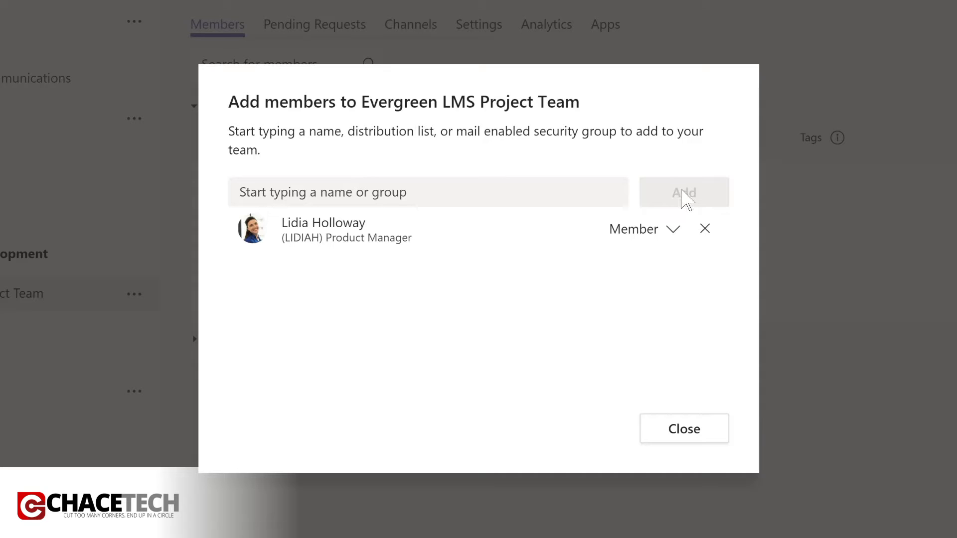
Set the newly added Product Manager's role to Owner and close the add members dialog
click(673, 230)
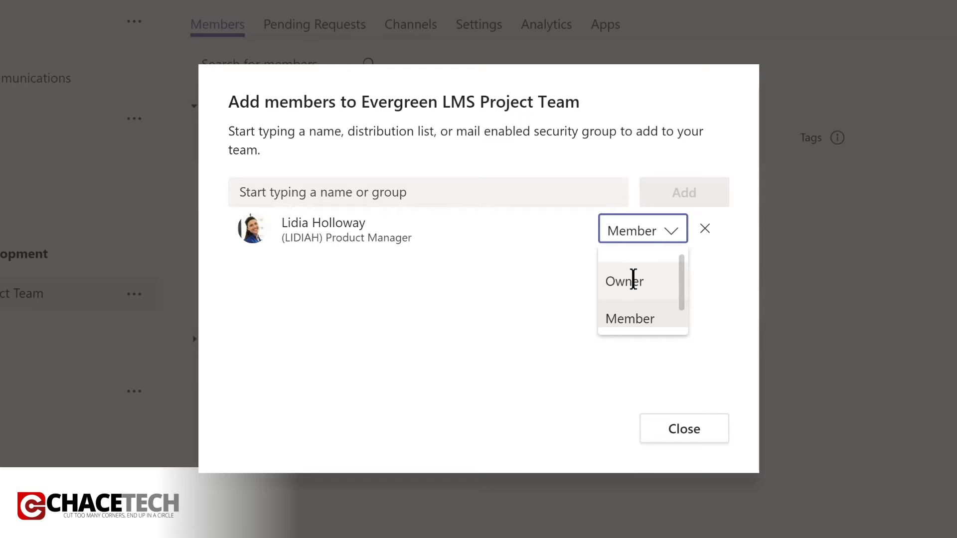
click(633, 279)
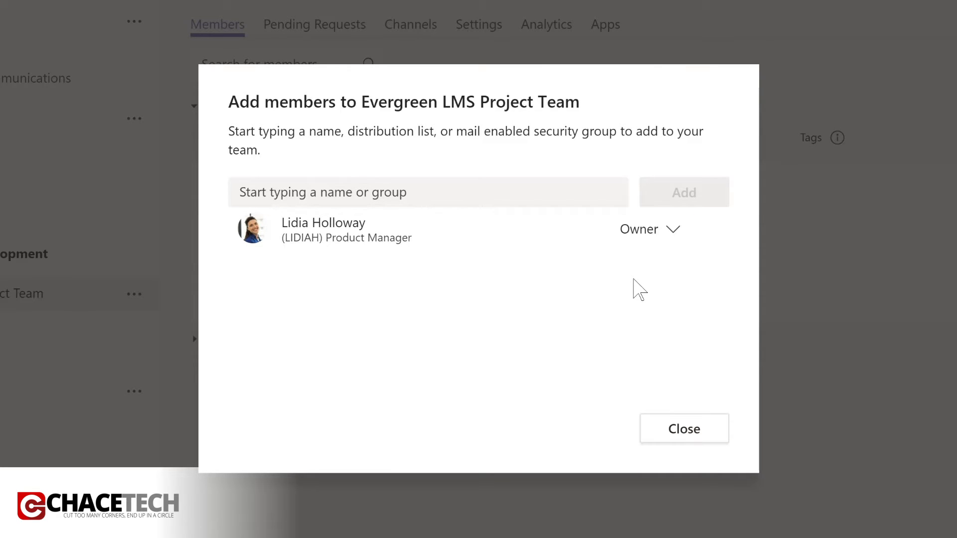
click(681, 432)
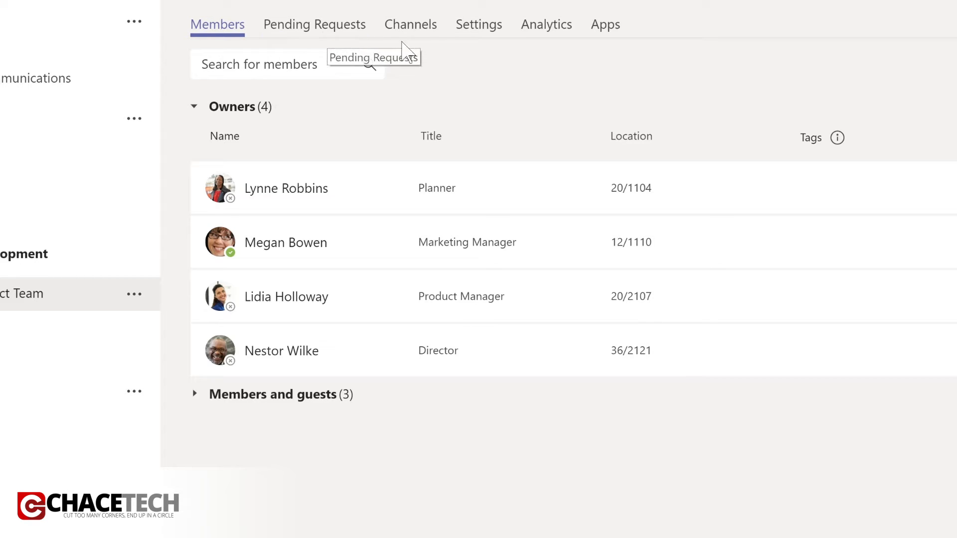
Check the team's channel list, and upload and save the round green forest image as the team picture in the settings
click(409, 31)
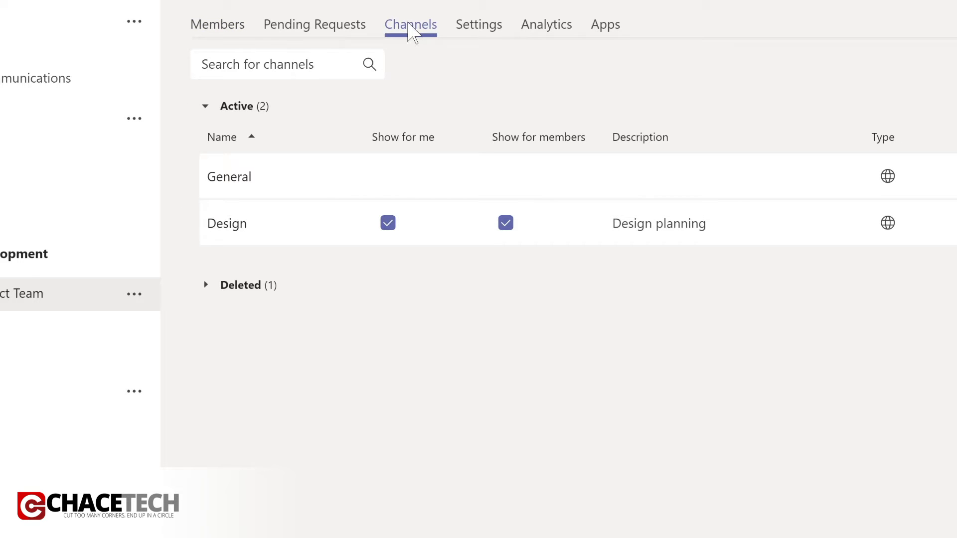
click(473, 27)
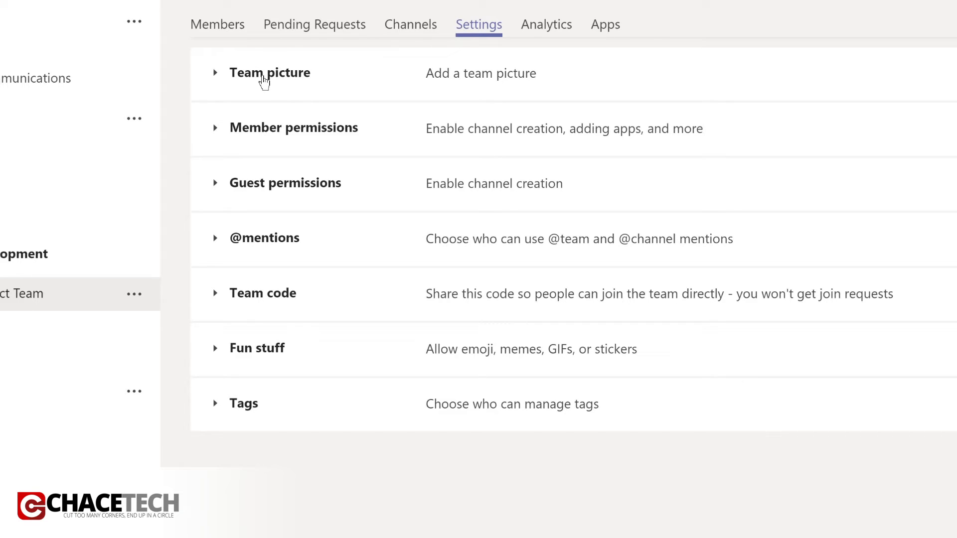
click(264, 82)
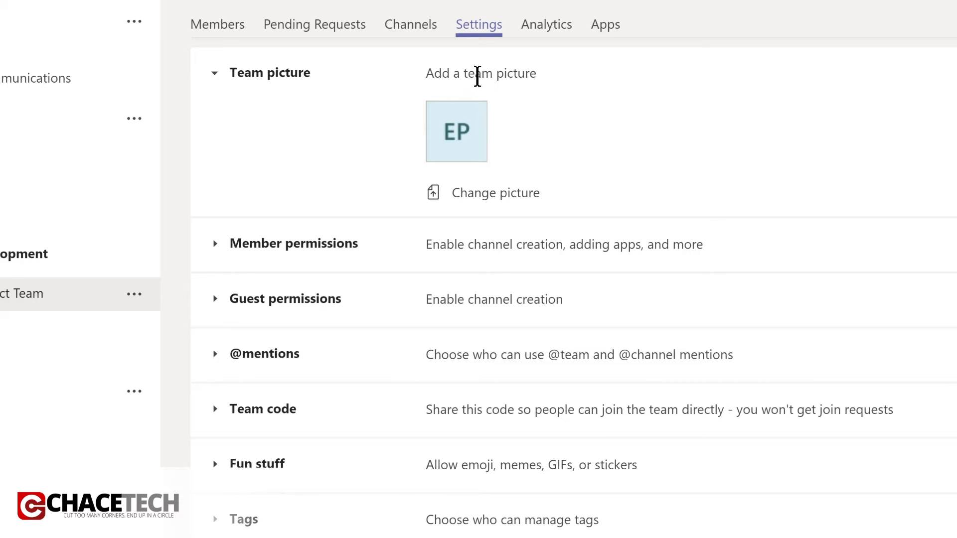
click(458, 200)
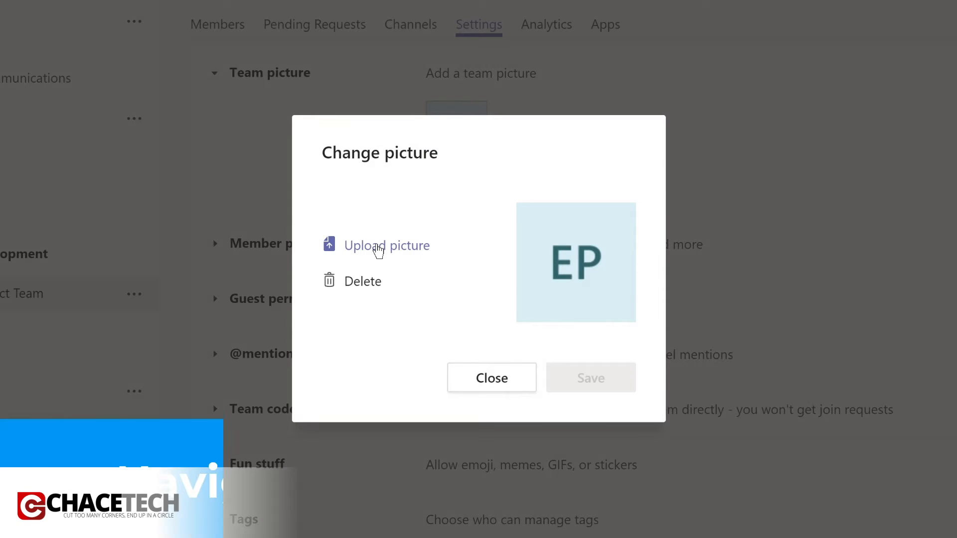
click(377, 245)
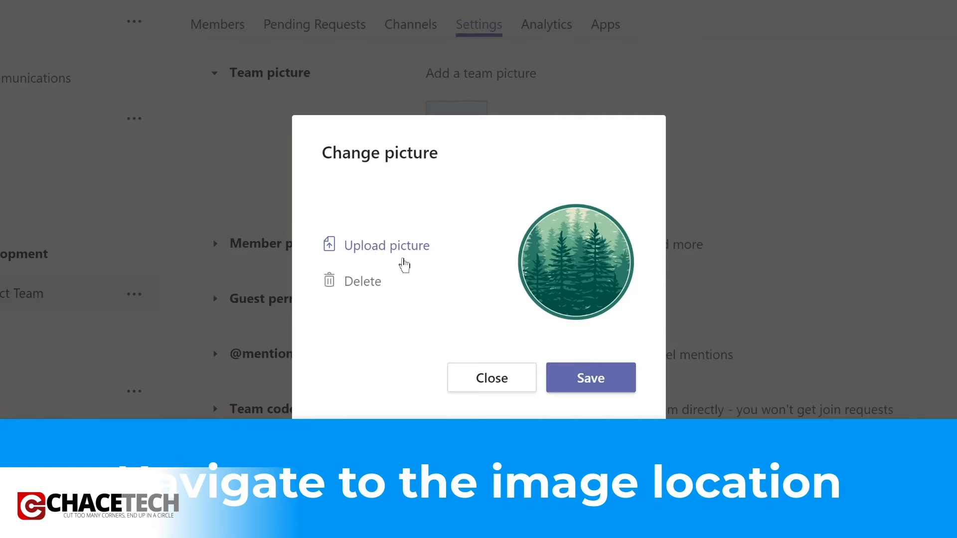
click(591, 380)
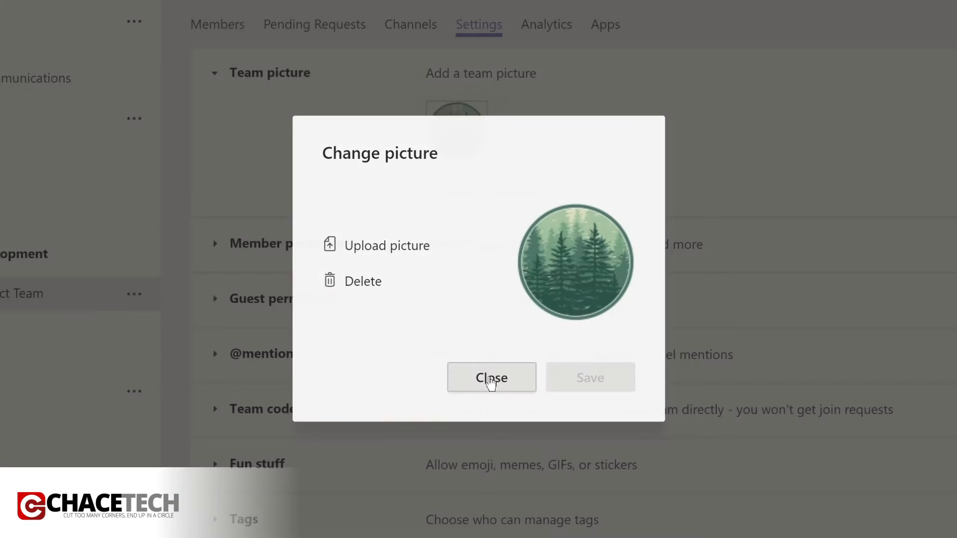
click(491, 378)
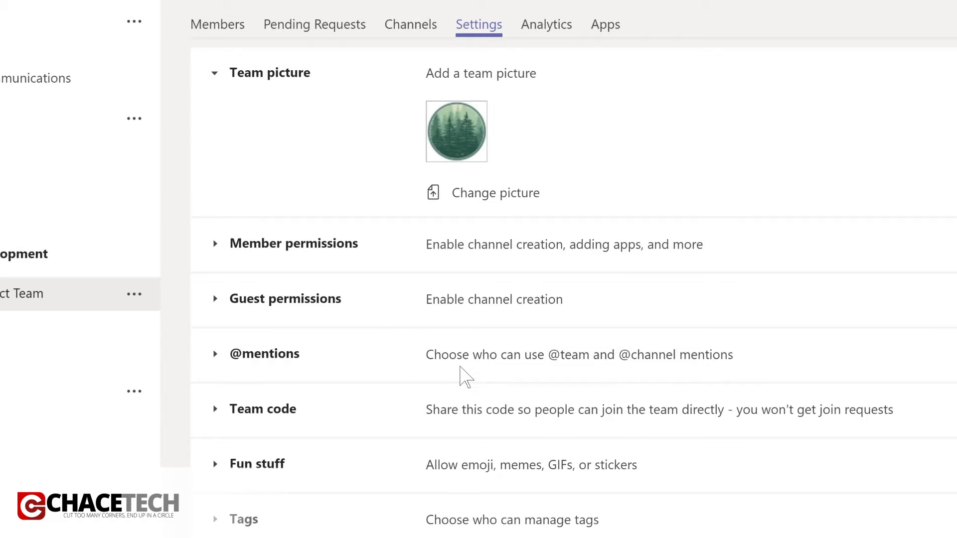
click(257, 357)
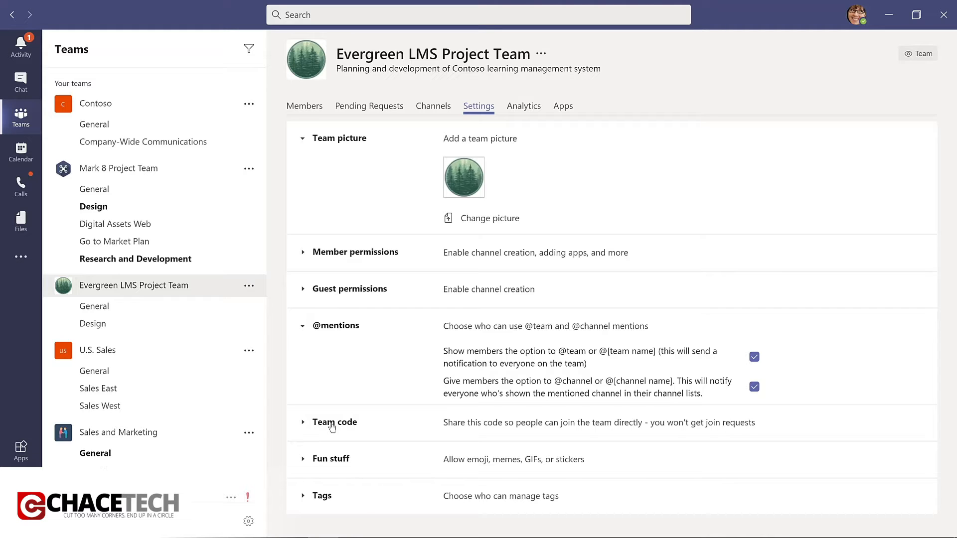
click(338, 459)
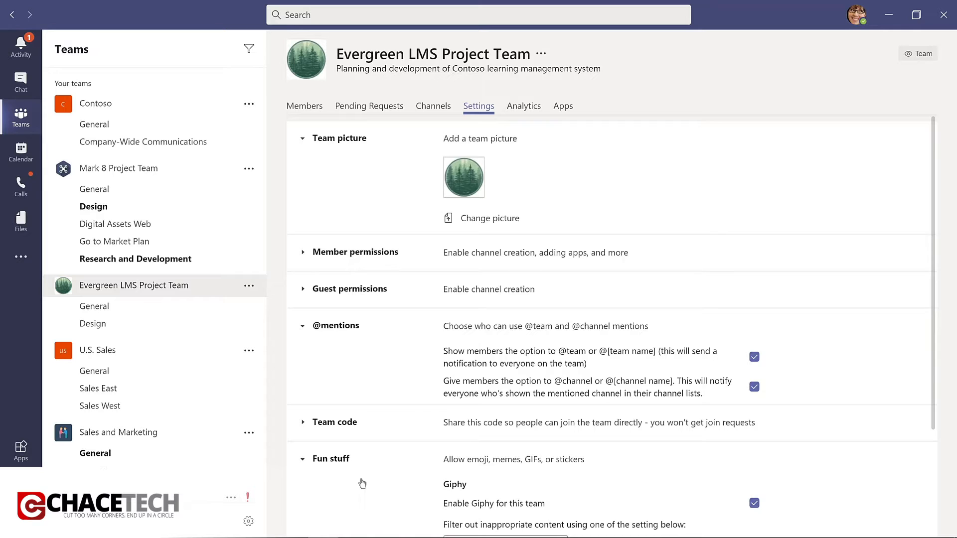
scroll(362, 480, down, 2)
scroll(359, 468, down, 2)
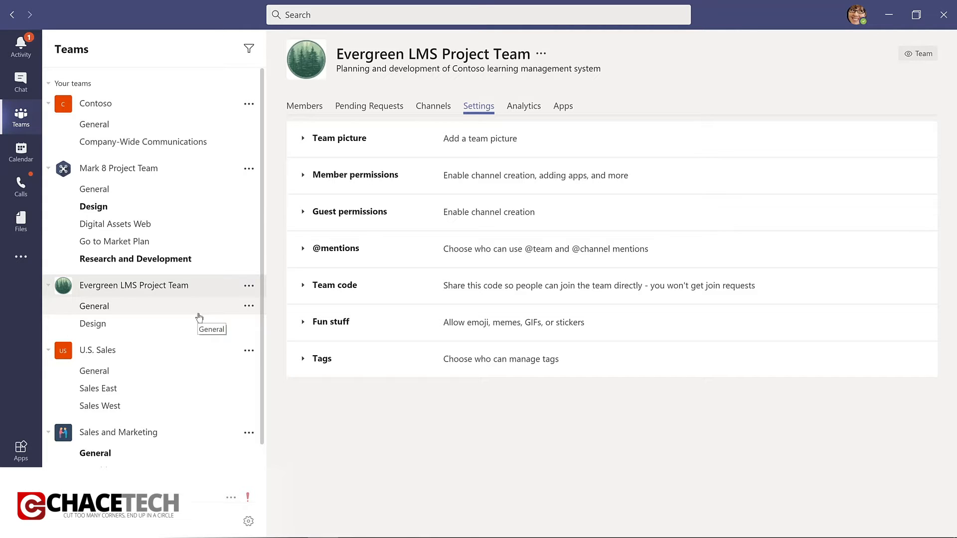
Hide the Retail team from the teams list
scroll(230, 425, down, 2)
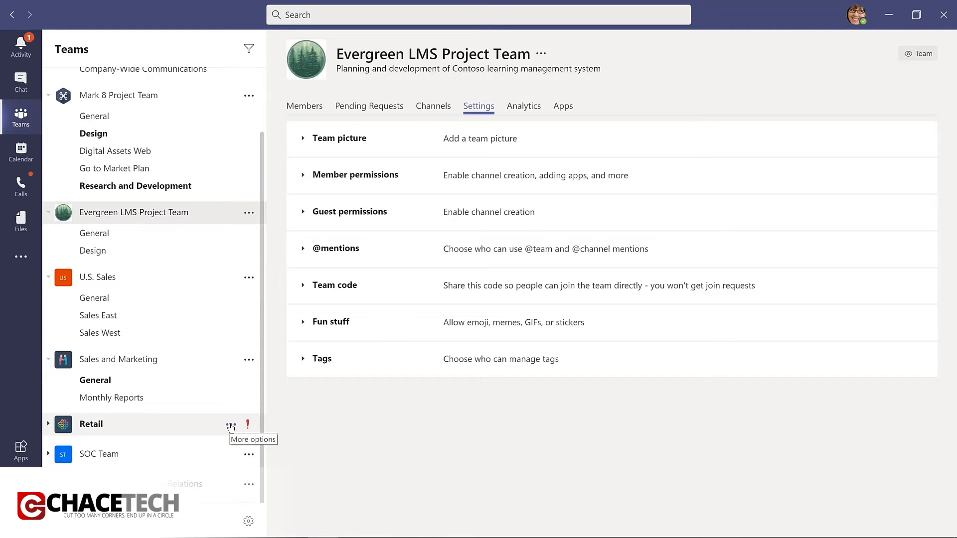
click(230, 426)
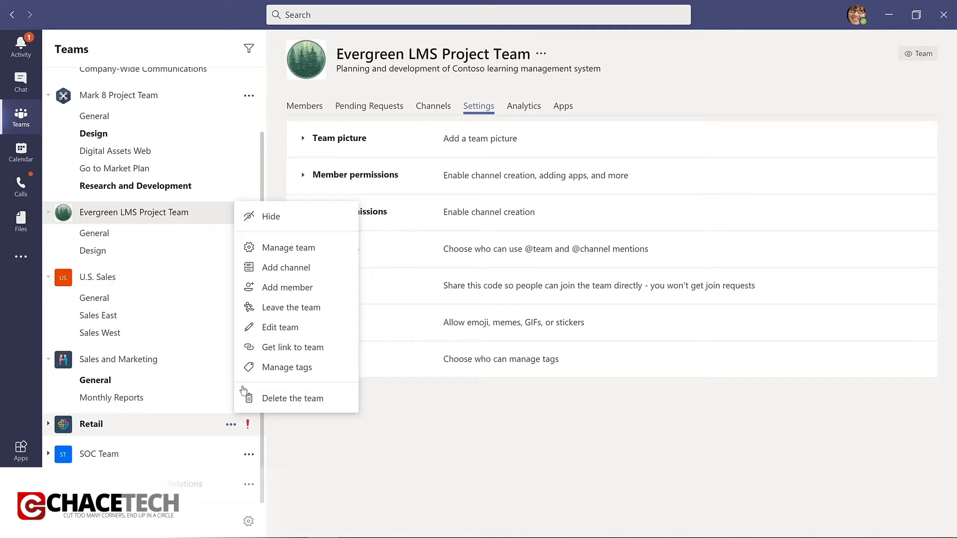
click(269, 217)
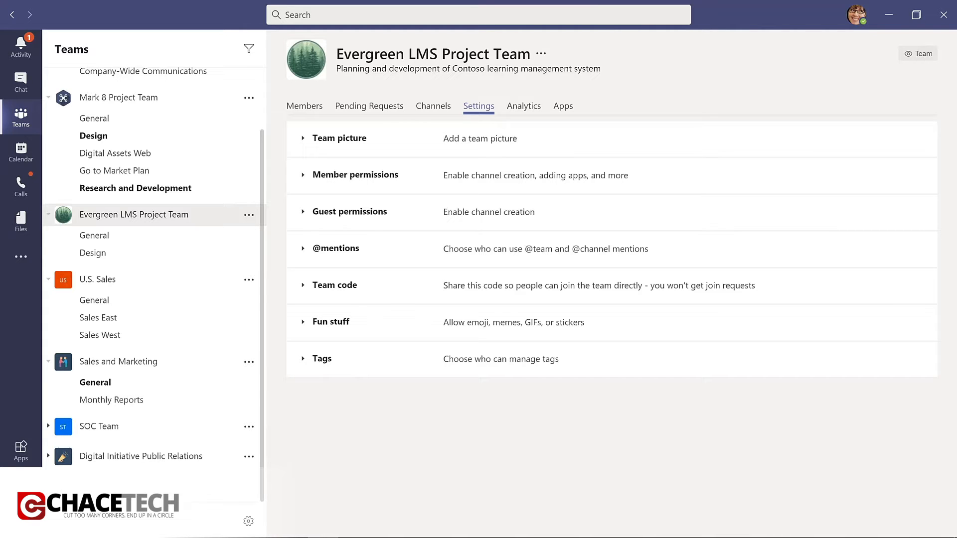
Show the hidden Retail team in the teams list again
scroll(153, 277, down, 1)
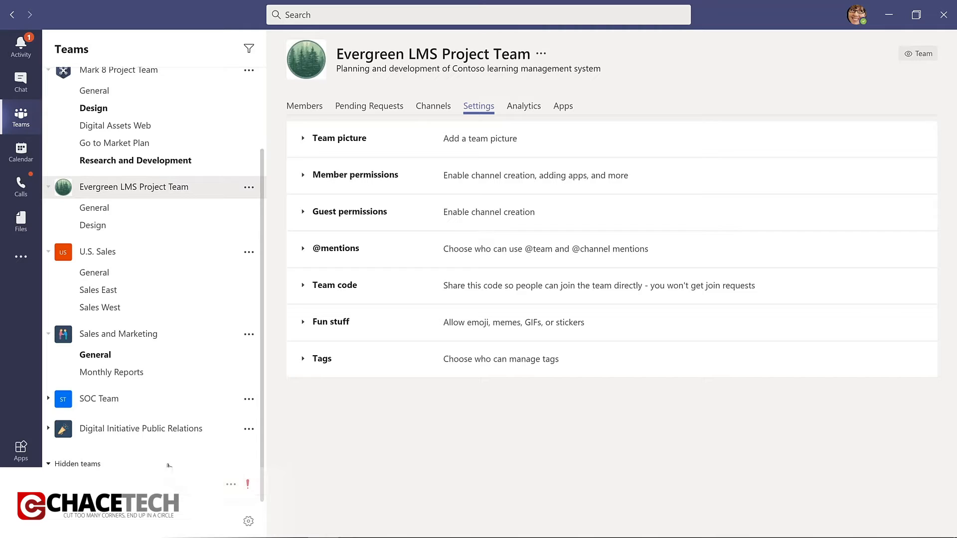
click(231, 486)
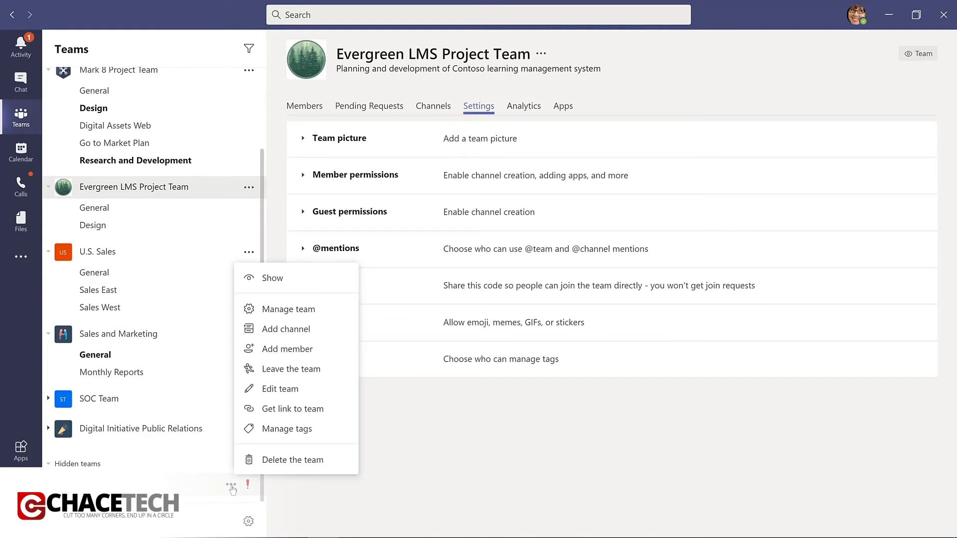
click(272, 278)
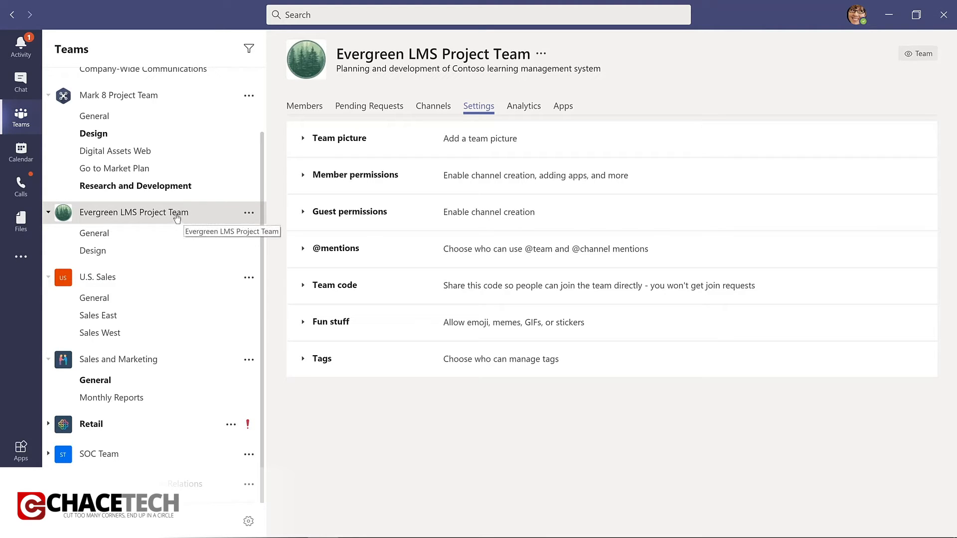
Move Evergreen LMS Project Team above Mark 8 Project Team in the teams list
drag(177, 217, 169, 119)
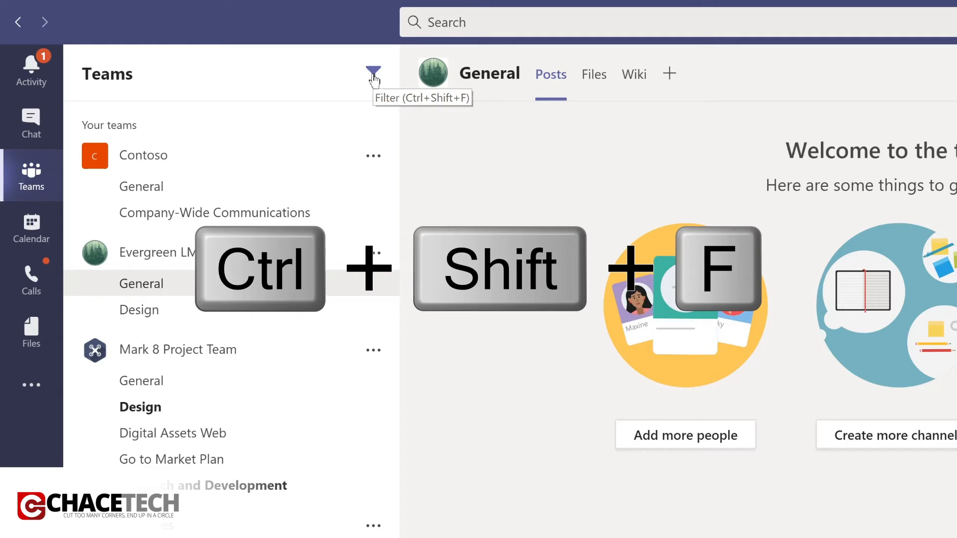
Filter the teams list by "marketing", clear the filter, and filter it by "project"
key(ctrl+shift+f)
text(m)
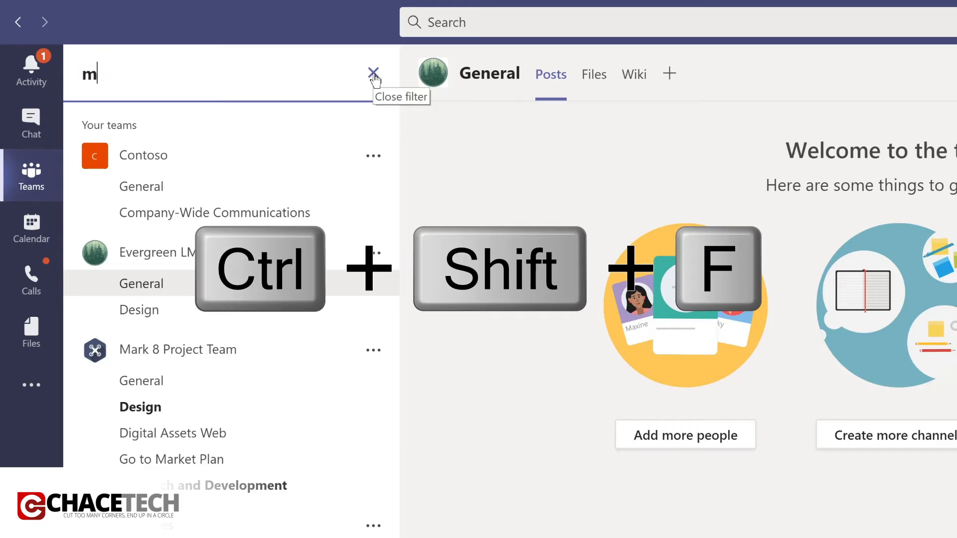
text(arketing)
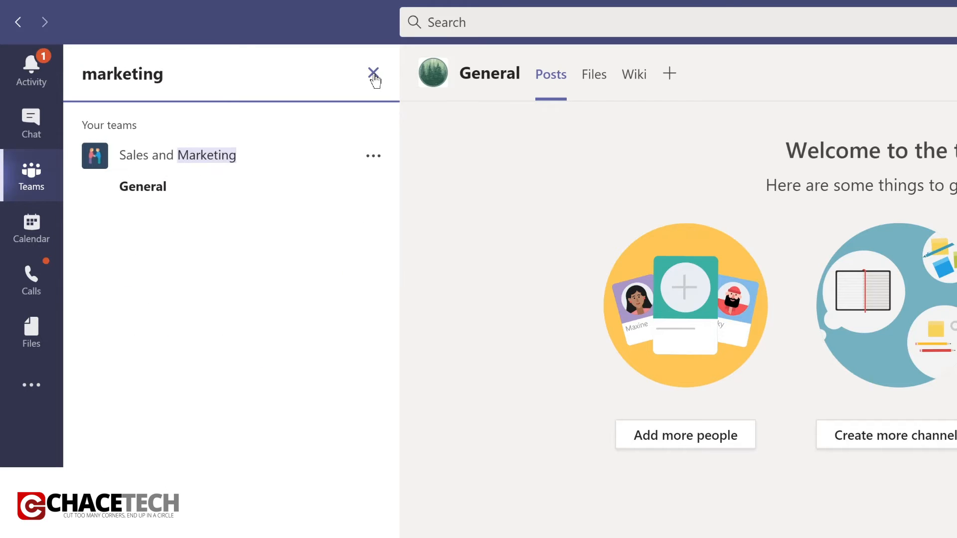
click(373, 74)
text(proj)
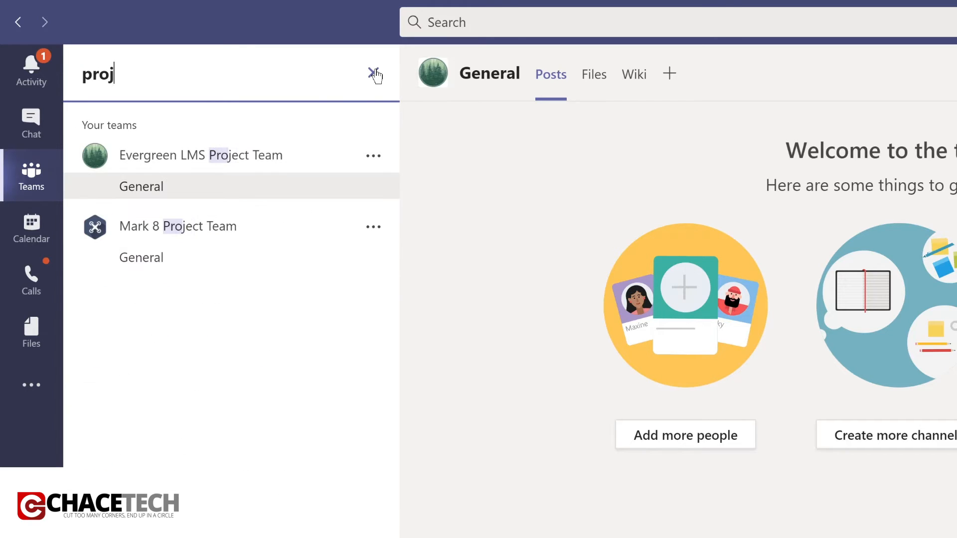
text(ect)
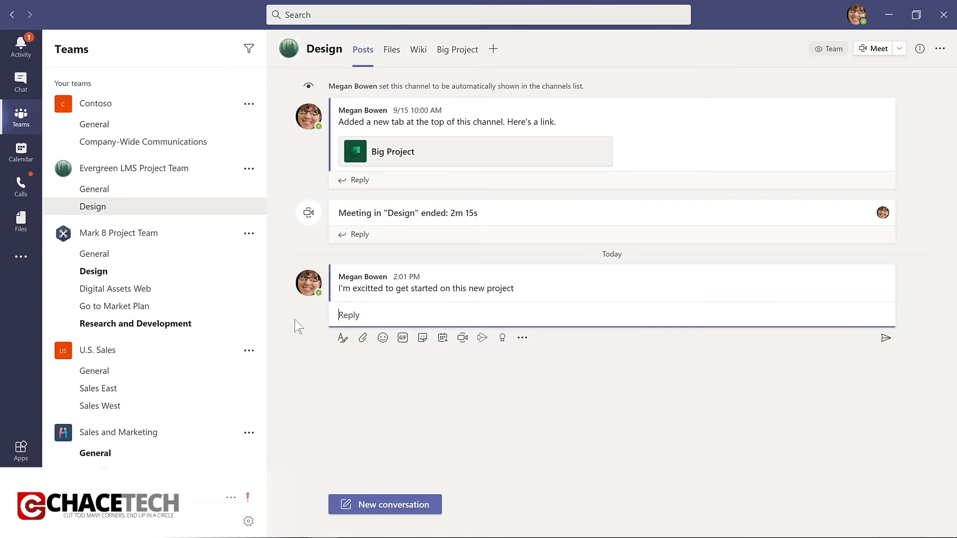
mouse_move(392, 292)
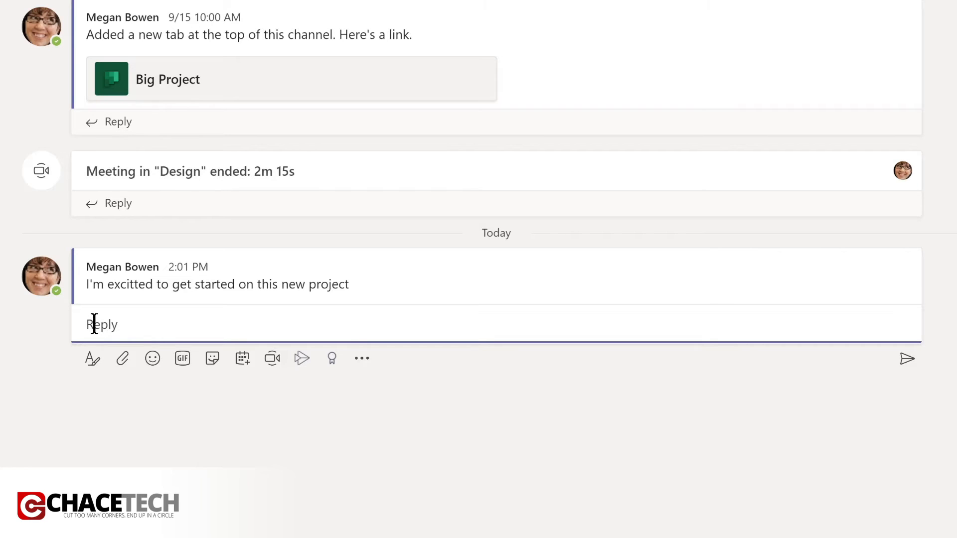
Edit today's post in the Design channel, correcting "excitted" to "excited" and mentioning the Design channel at its beginning
click(316, 278)
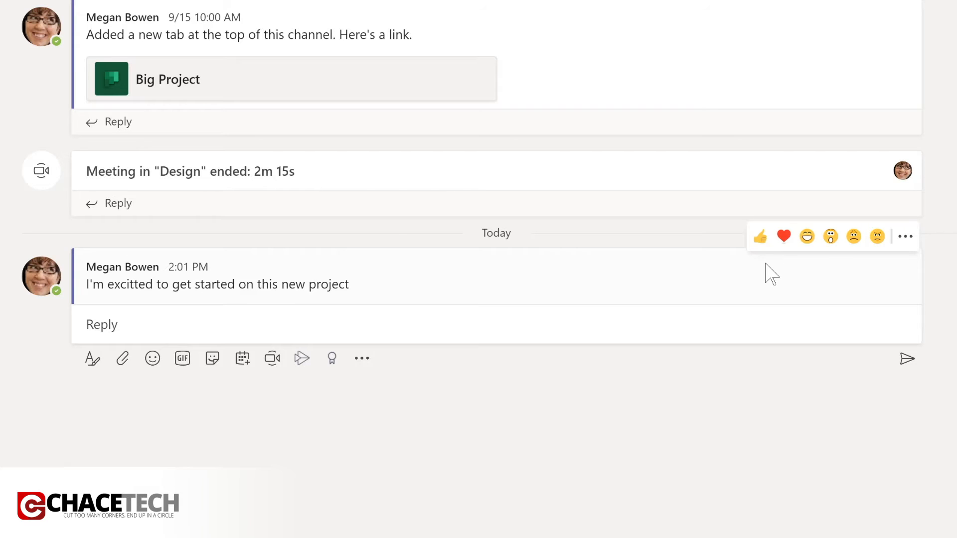
click(905, 240)
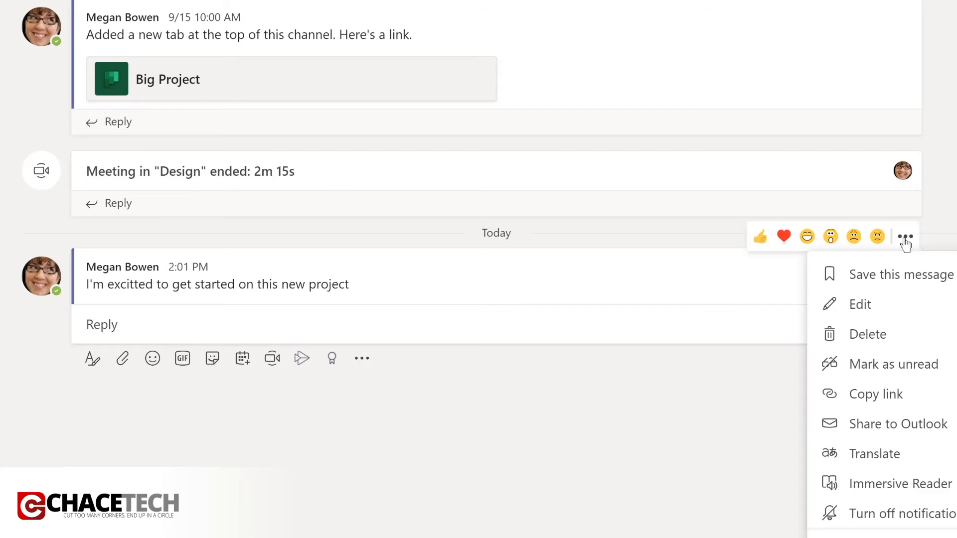
click(888, 305)
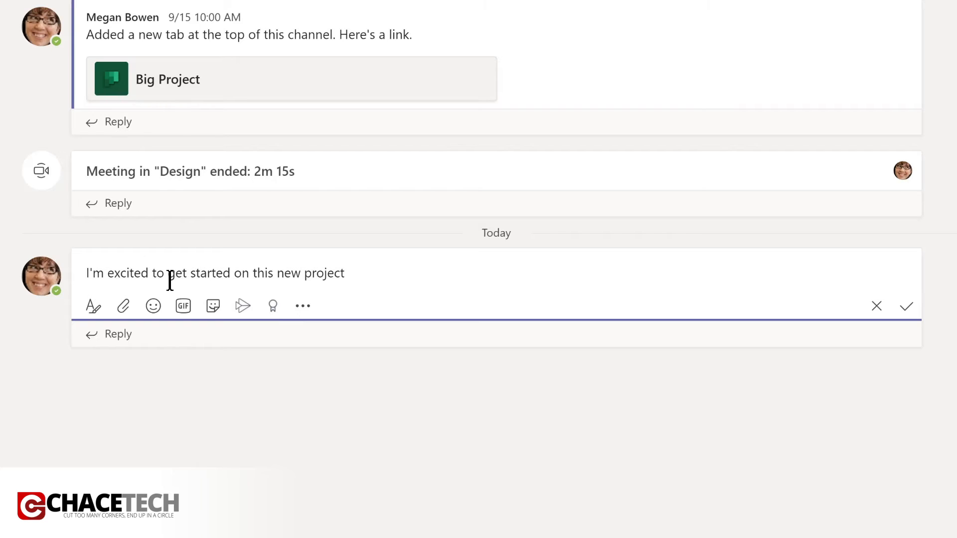
text(@)
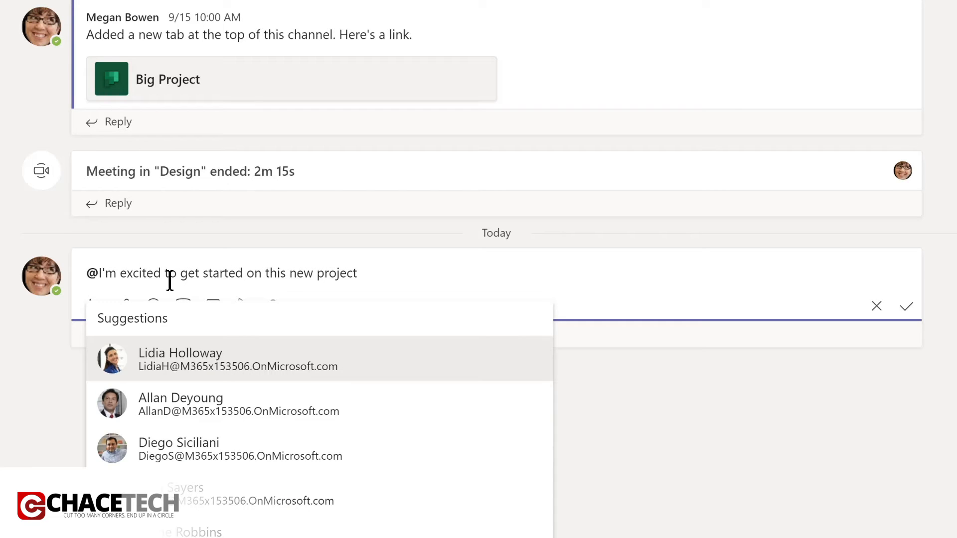
text(de)
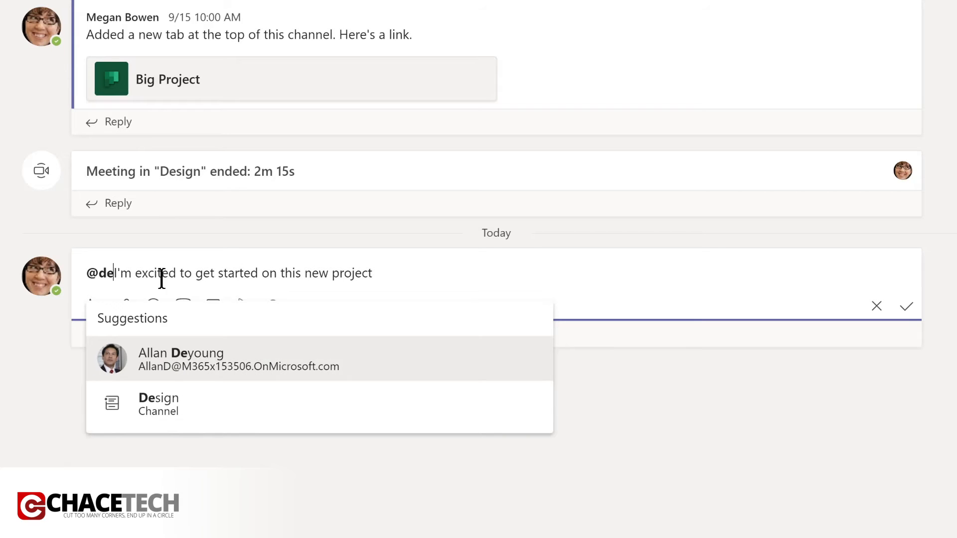
click(149, 404)
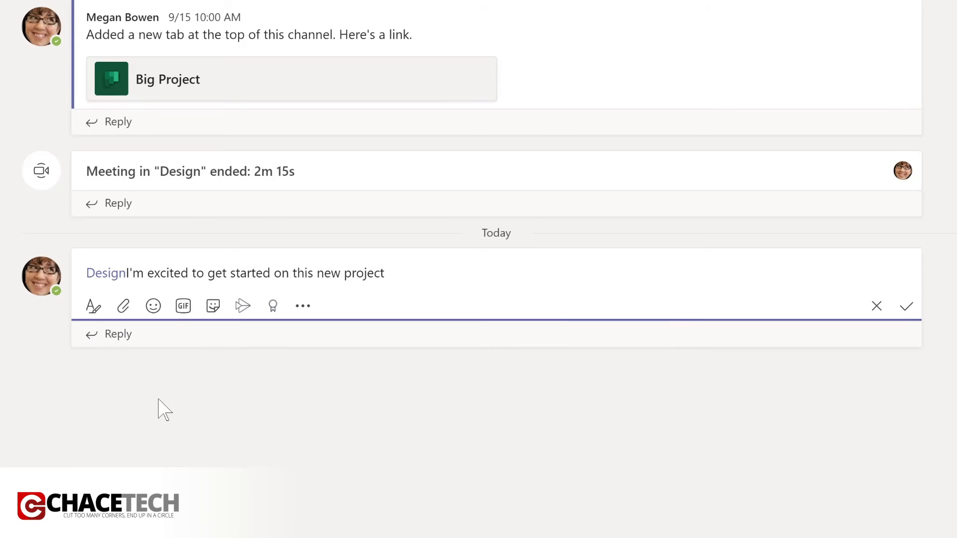
Add a comma after the channel mention, "LMS" before "project" and a closing exclamation mark, and save the edited post
text(,)
click(348, 274)
text(LMS)
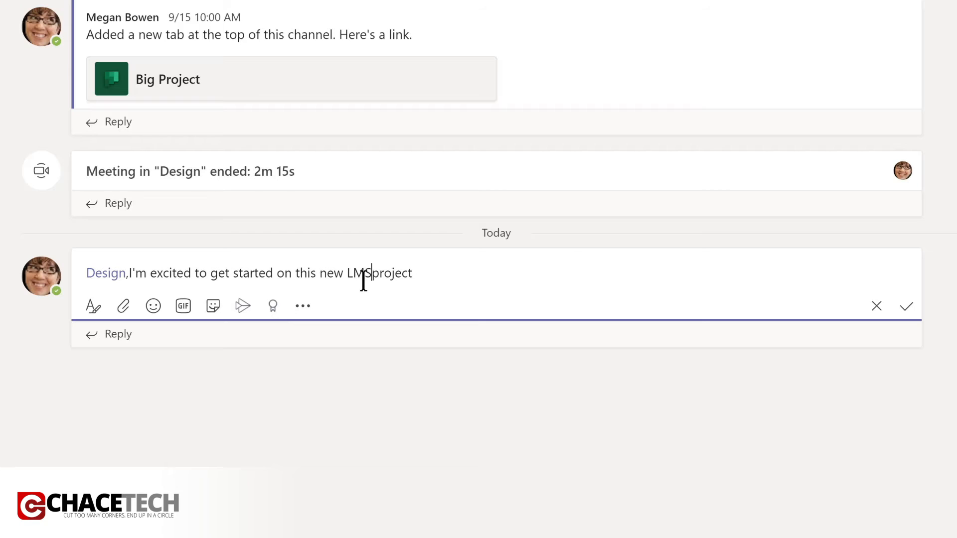
key(End)
text(!)
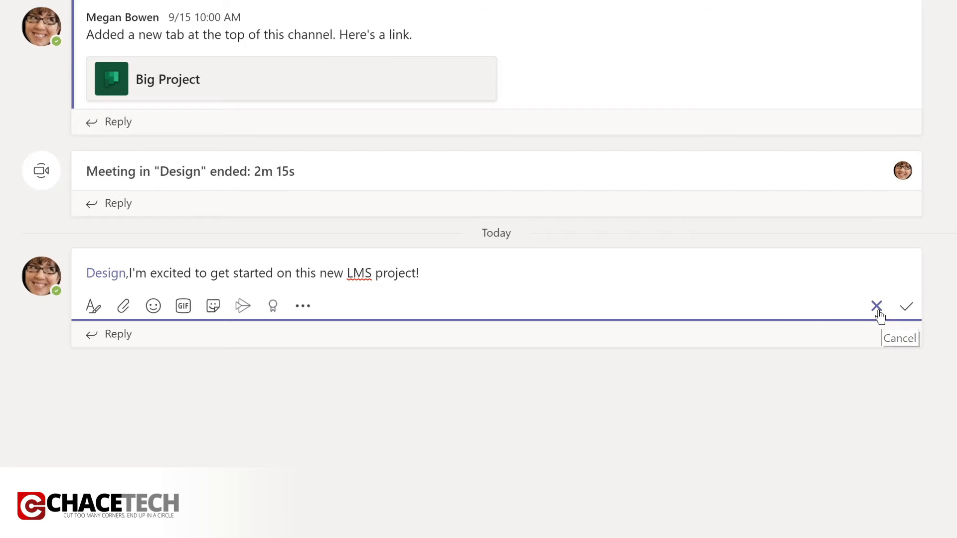
click(907, 310)
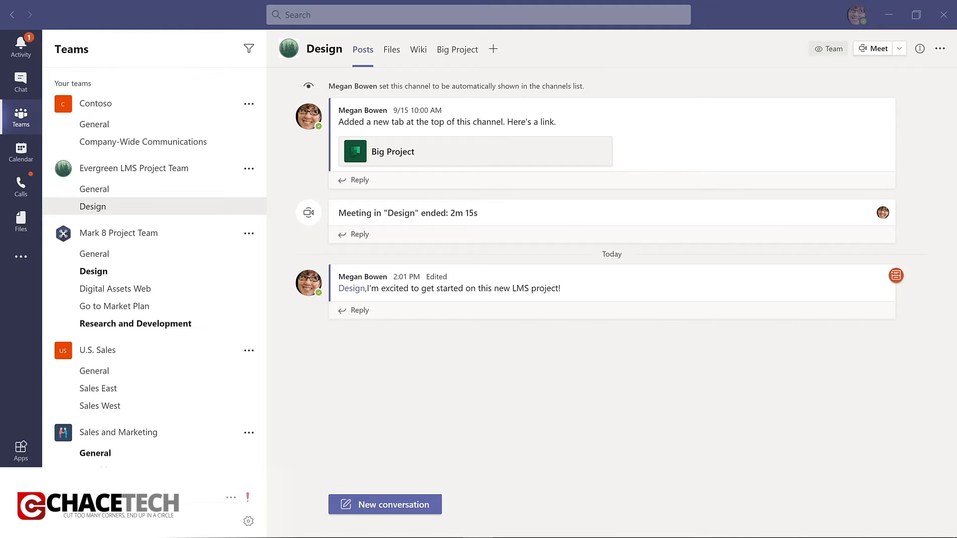
Add a private channel named "Budget and Financials" to the Evergreen LMS Project Team
click(249, 170)
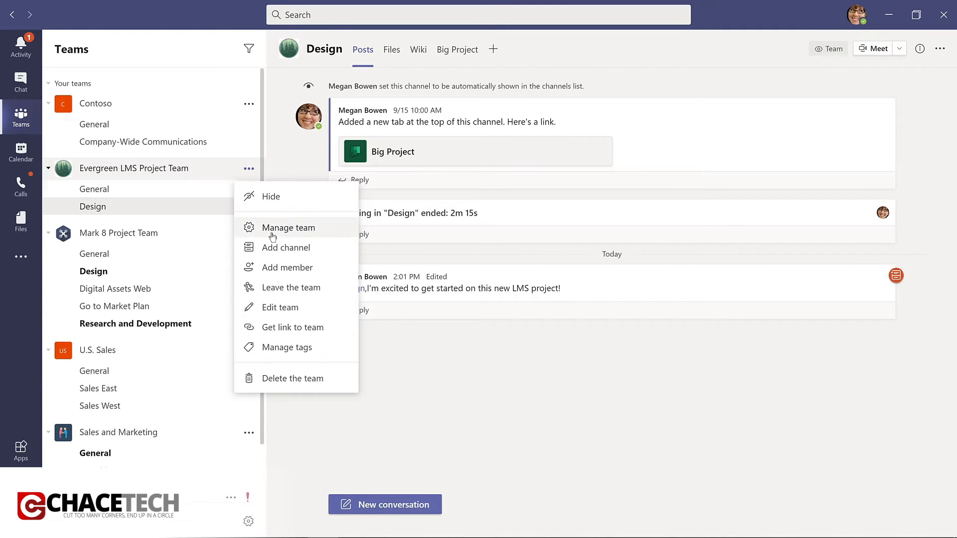
click(277, 248)
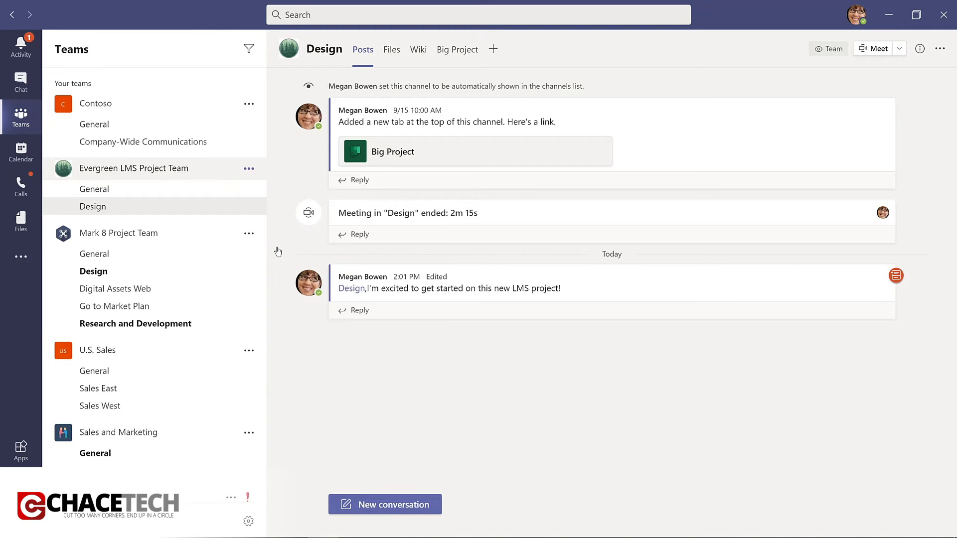
text(Budget and Financials)
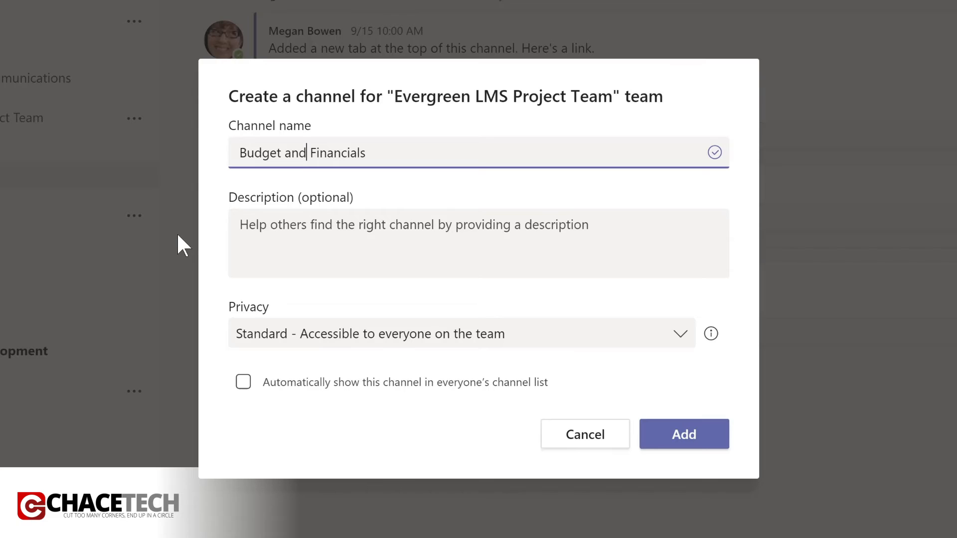
click(680, 337)
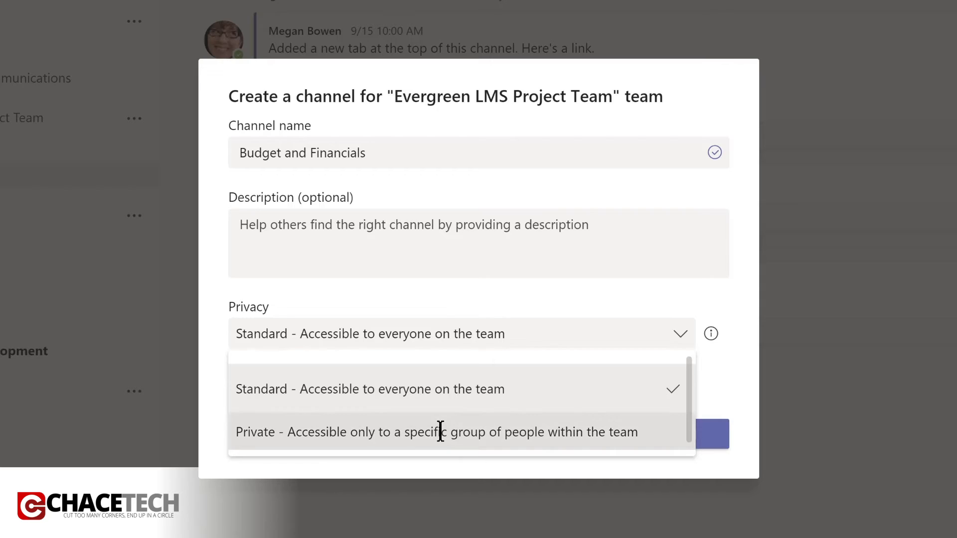
click(440, 431)
click(670, 442)
Add the product manager and the director as members of the Budget and Financials channel
text(lidia)
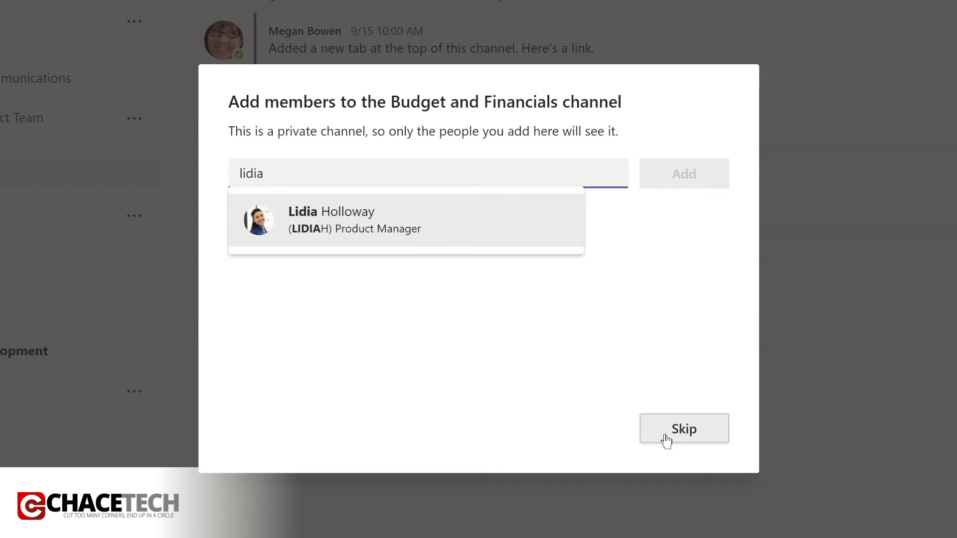
key(Return)
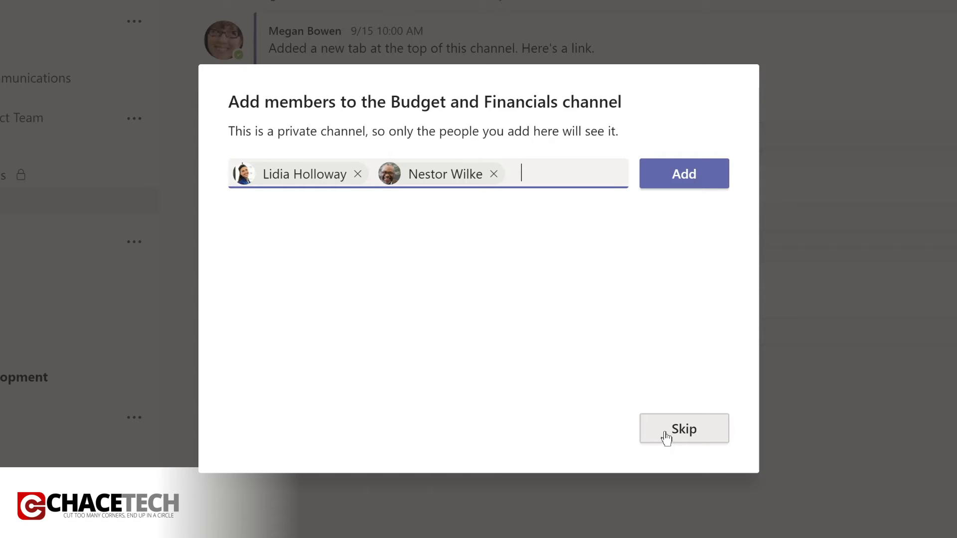
click(670, 177)
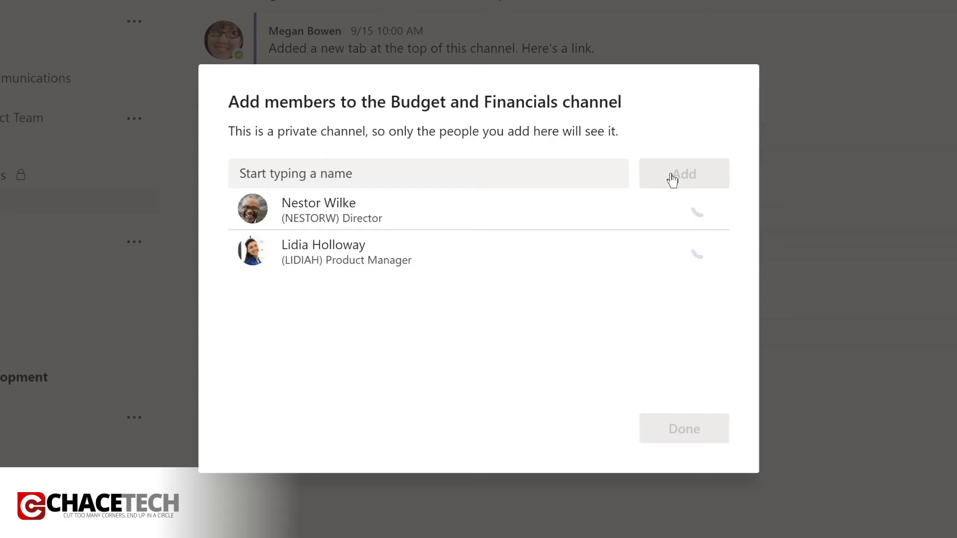
Set the role of both new Budget and Financials channel members to Owner and finish adding members
click(673, 213)
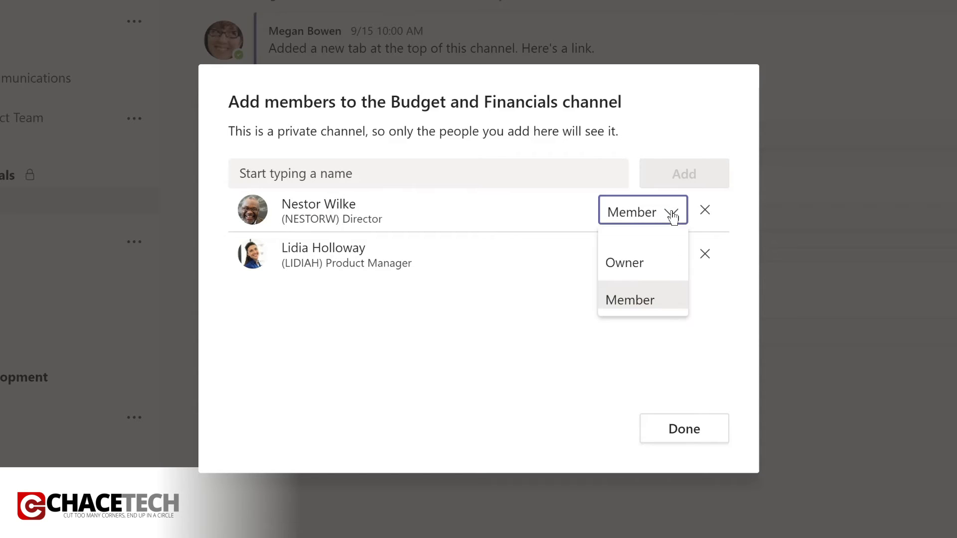
click(640, 260)
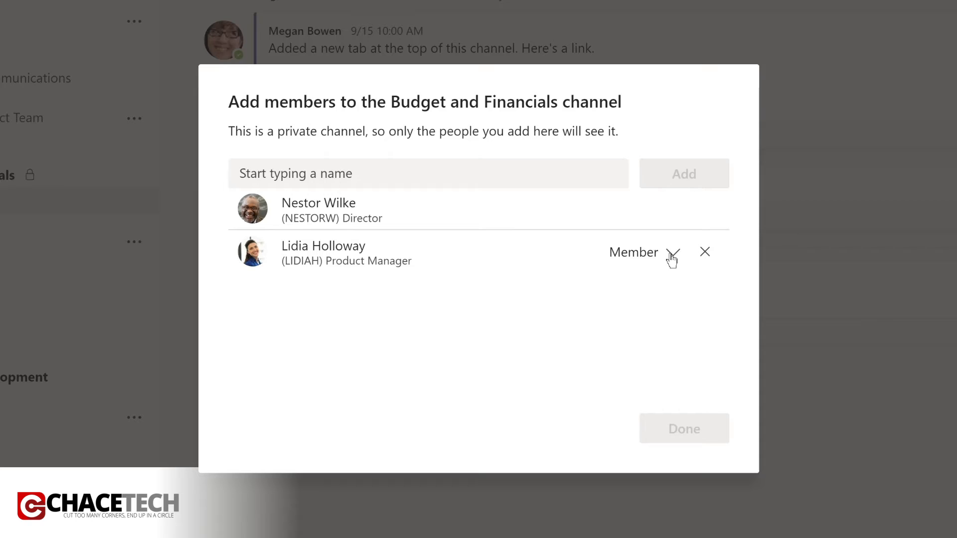
click(671, 255)
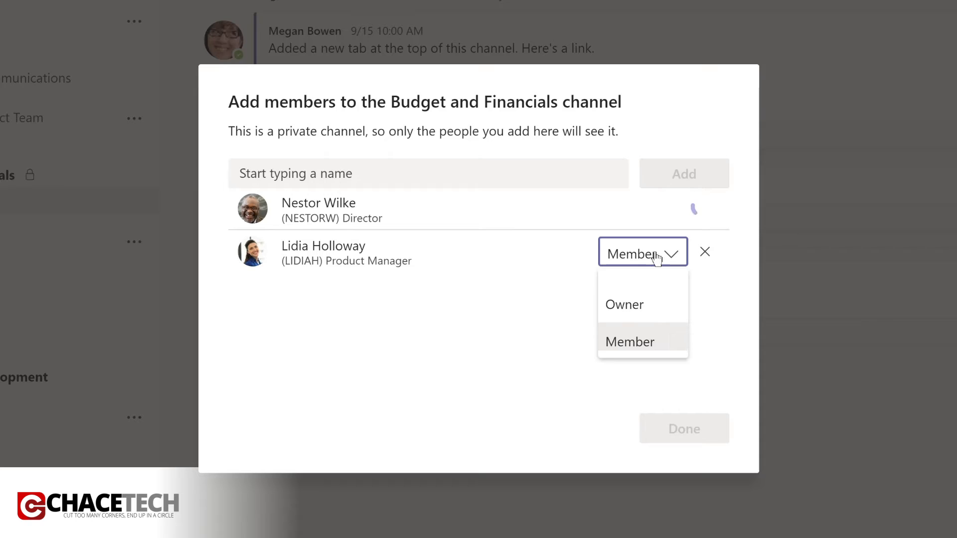
click(627, 303)
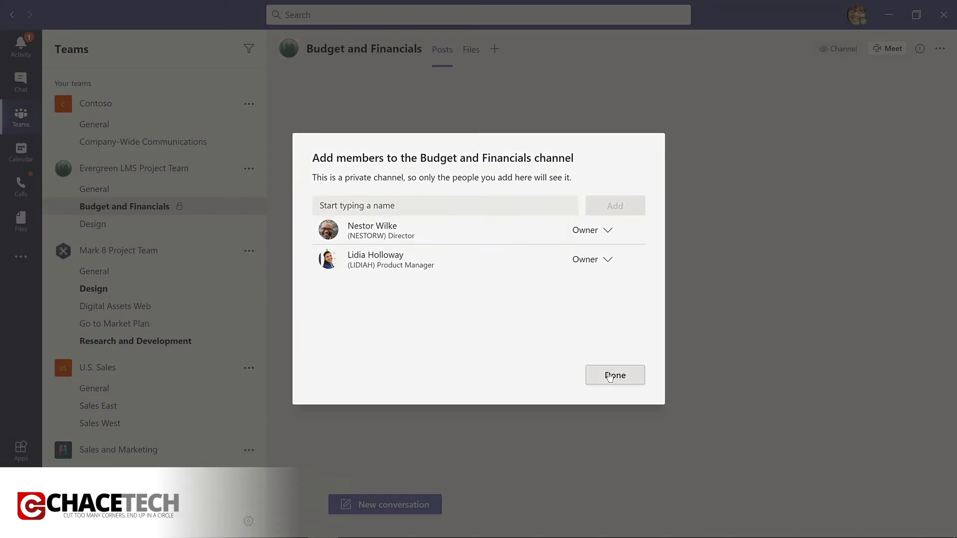
click(610, 377)
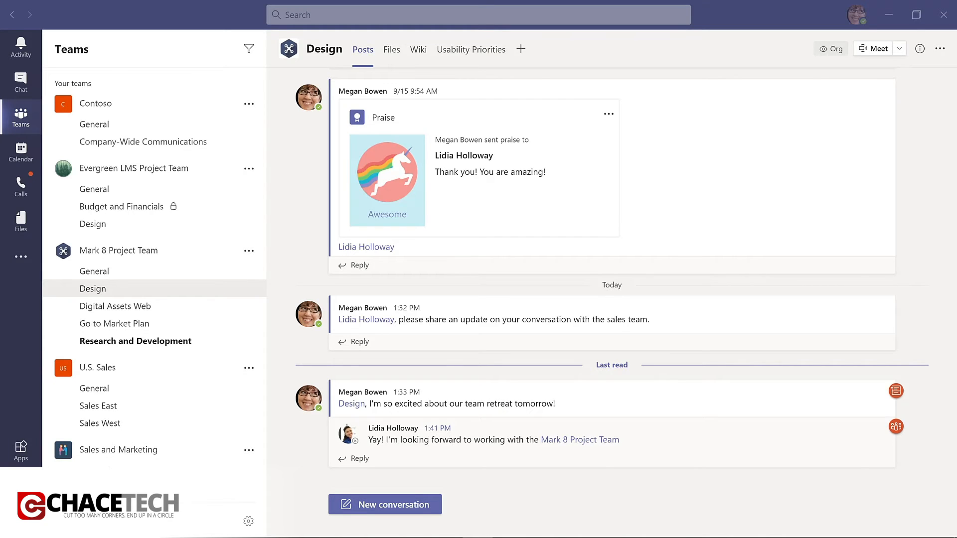
Make the Contoso Marketing Principles-2021 file a tab in Mark 8's Design channel, and switch to Usability Priorities and back
click(392, 52)
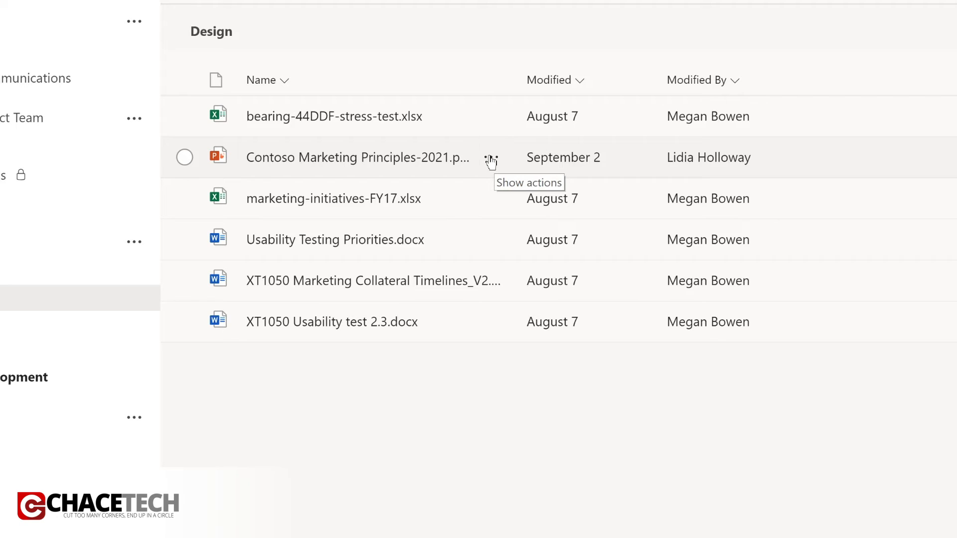
click(491, 159)
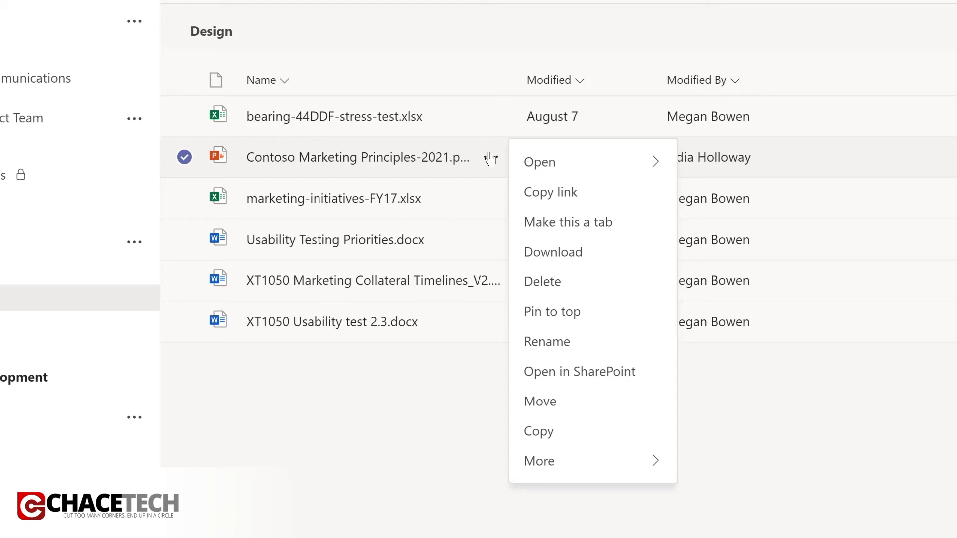
click(564, 223)
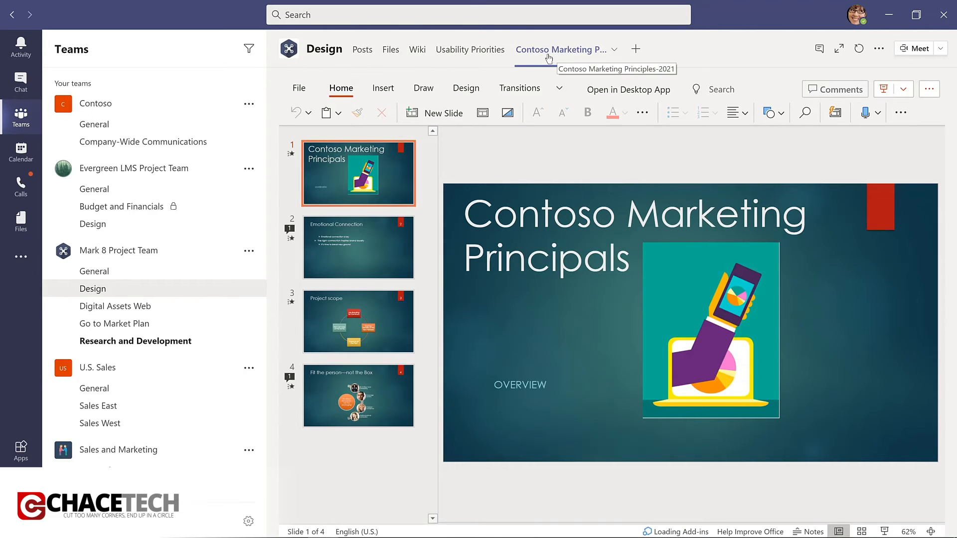
click(454, 50)
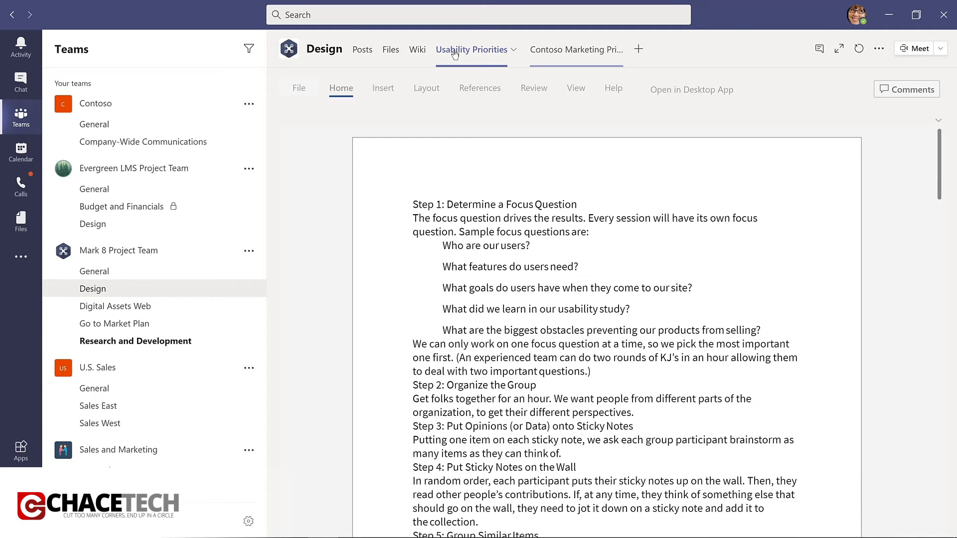
click(596, 56)
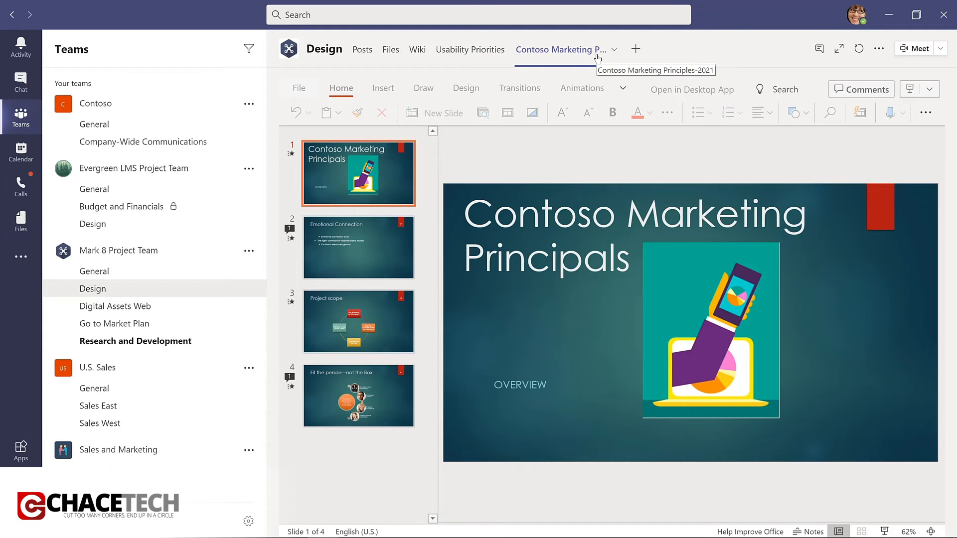
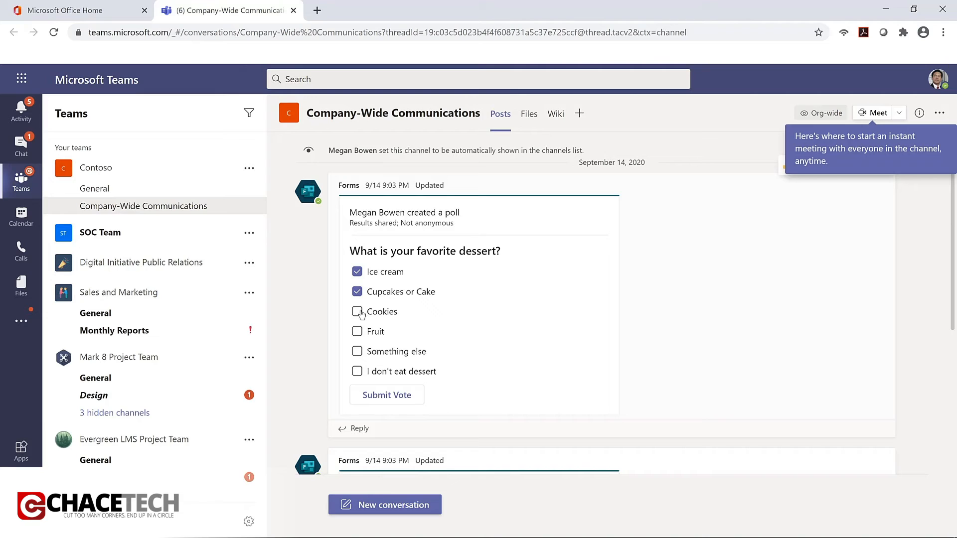
Add Cookies to the selected answers in the favorite dessert poll and submit the vote
click(357, 311)
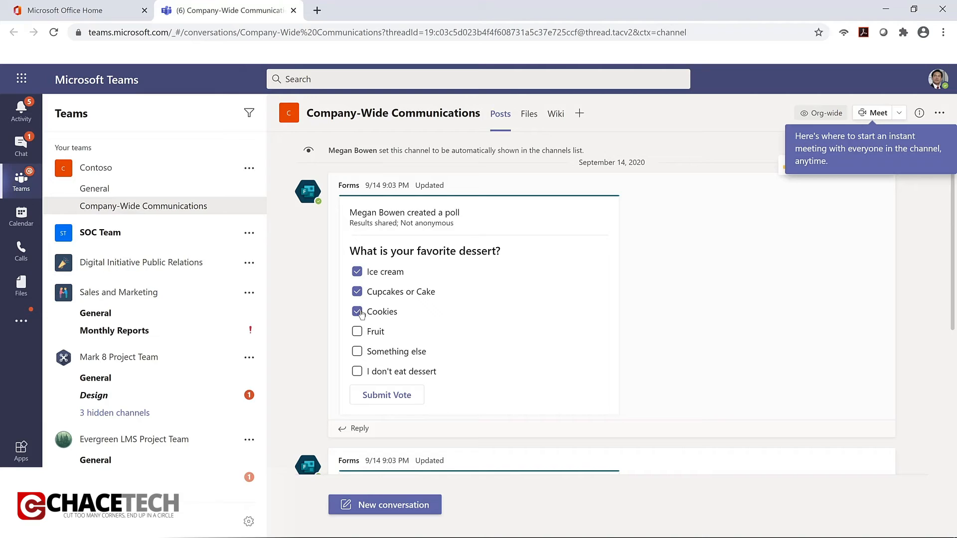
click(389, 398)
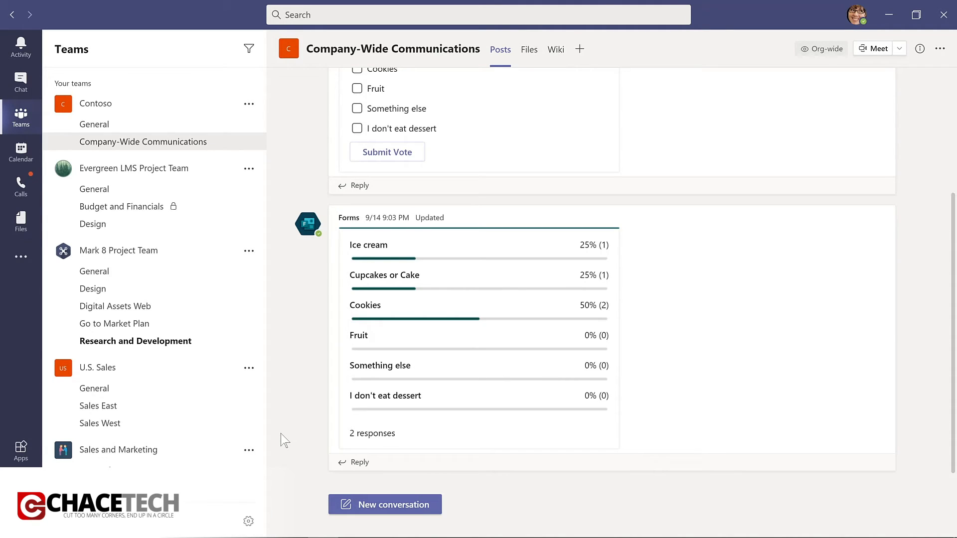
Start a new Forms poll in the Company-Wide Communications channel with the question "How much do you like Microsoft Teams?"
click(387, 504)
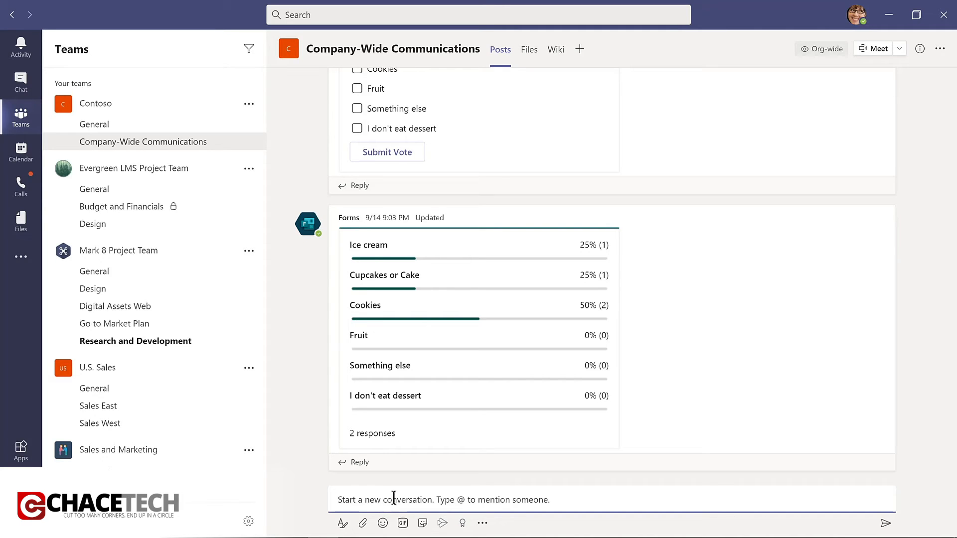
click(482, 524)
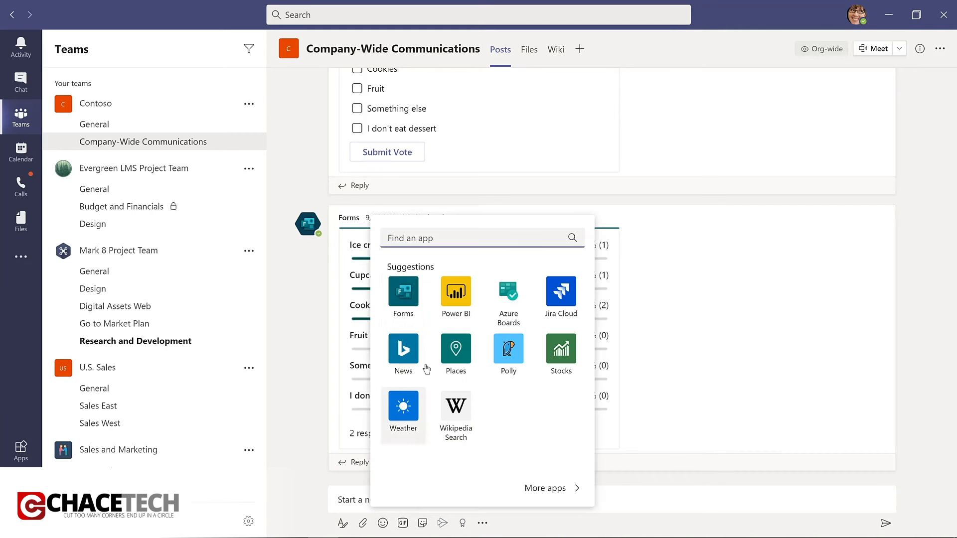
click(404, 294)
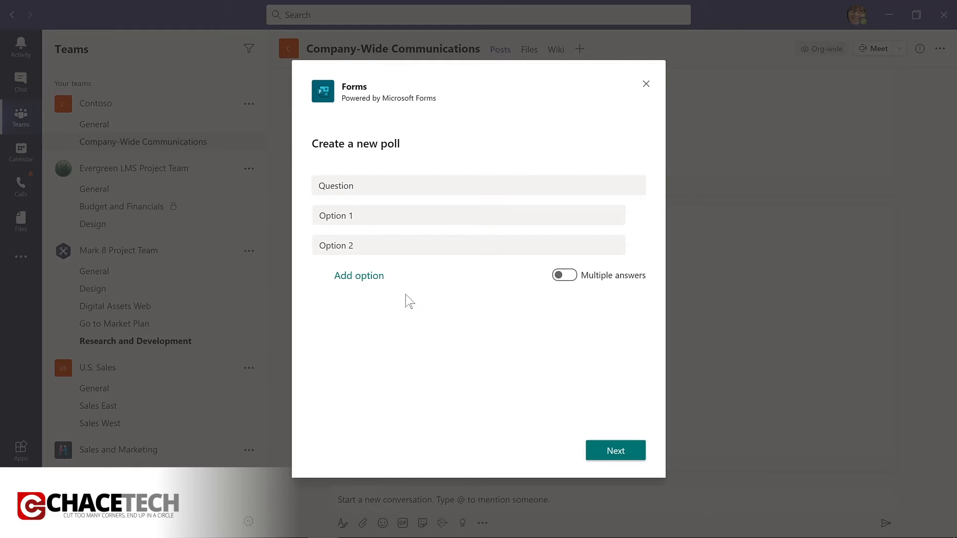
click(366, 185)
key(ctrl+a)
text(Ho)
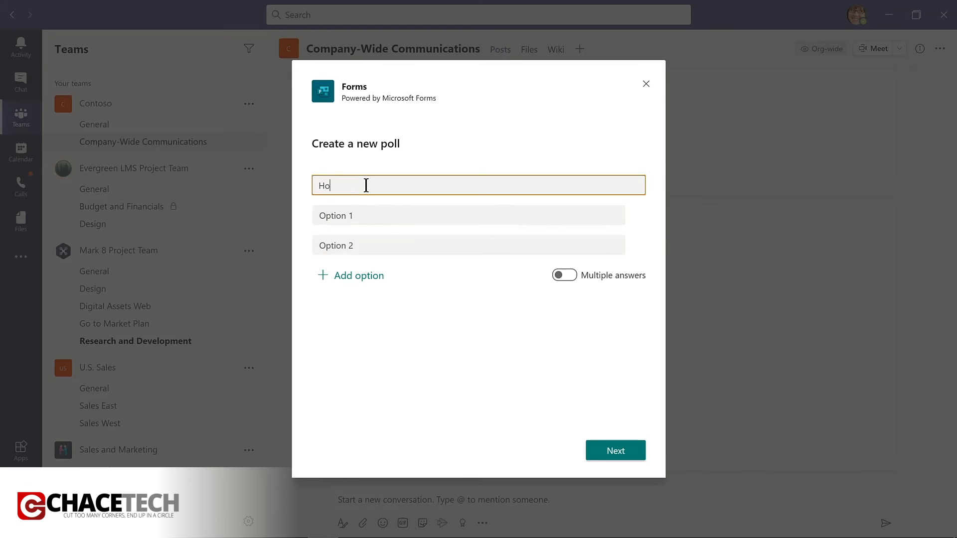
text(w much do you like Microsoft Teams?)
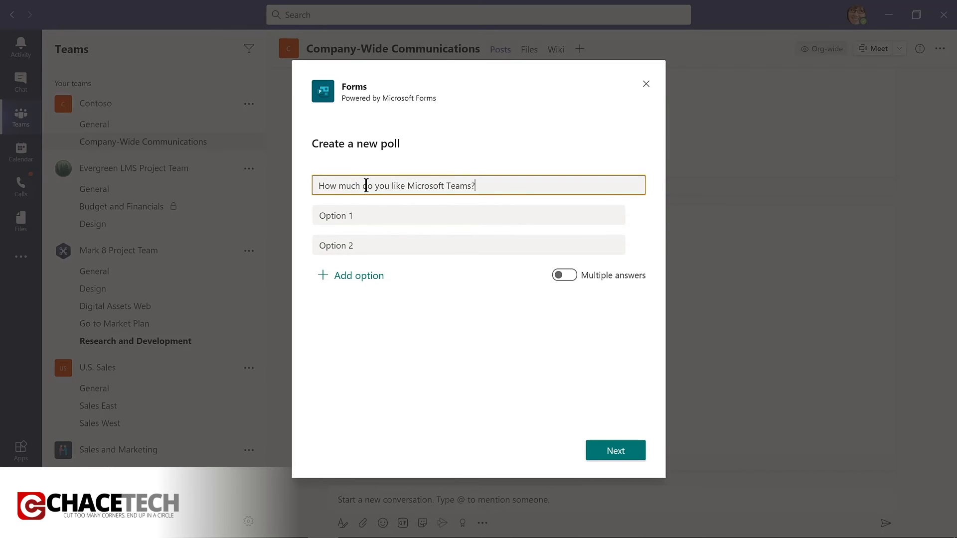
key(Tab)
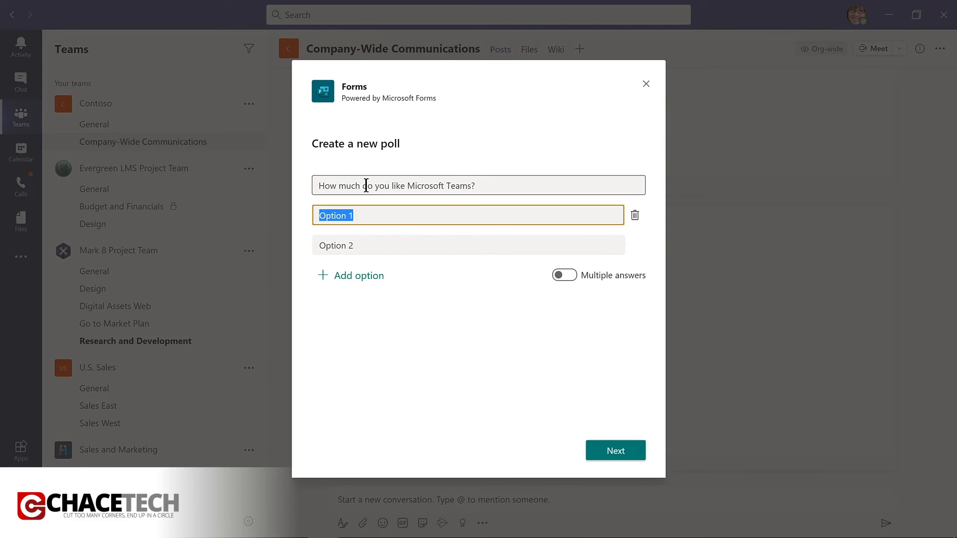
Add the poll options "Teams is amazing!" and "Such a big time saver!" and send the poll to the channel
text(Teams is amazing!)
key(Tab)
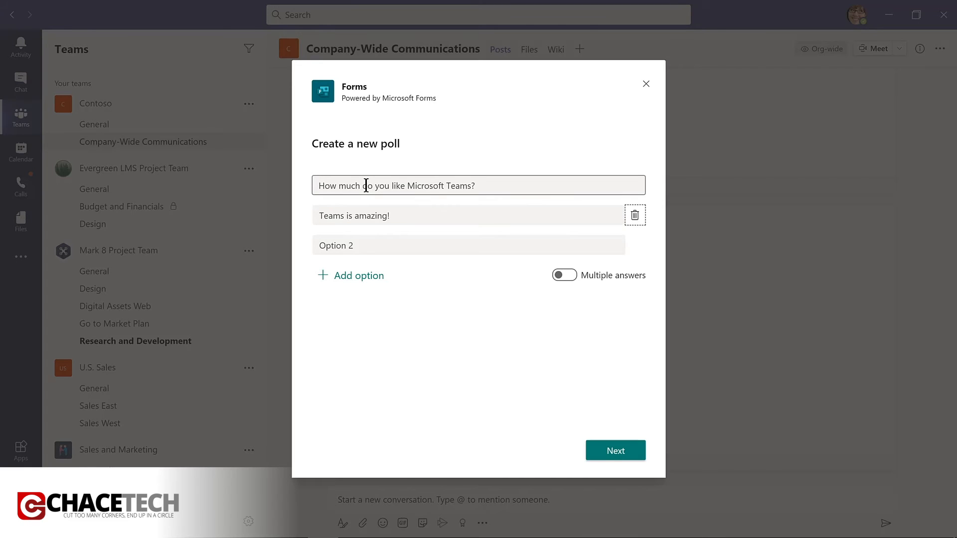
key(Tab)
text(Such a big time saver!)
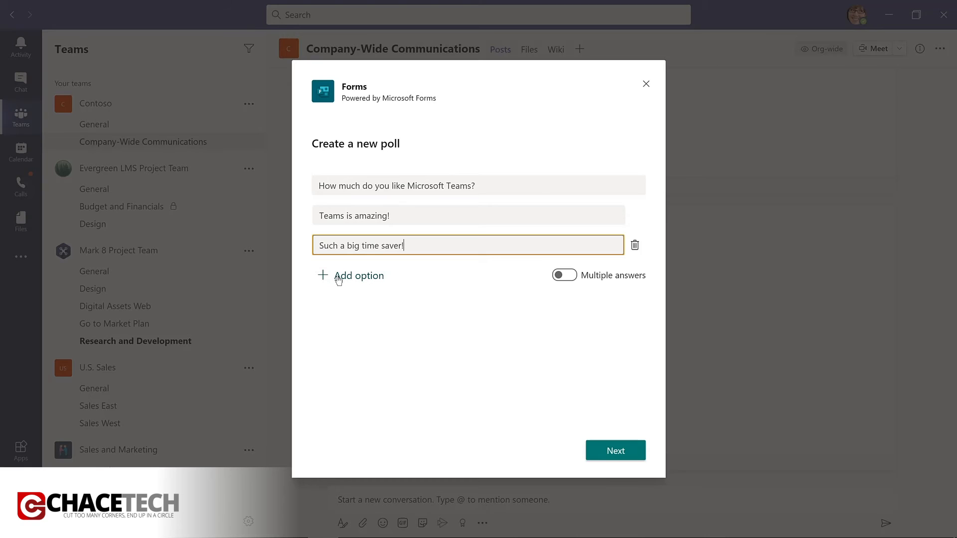
click(608, 453)
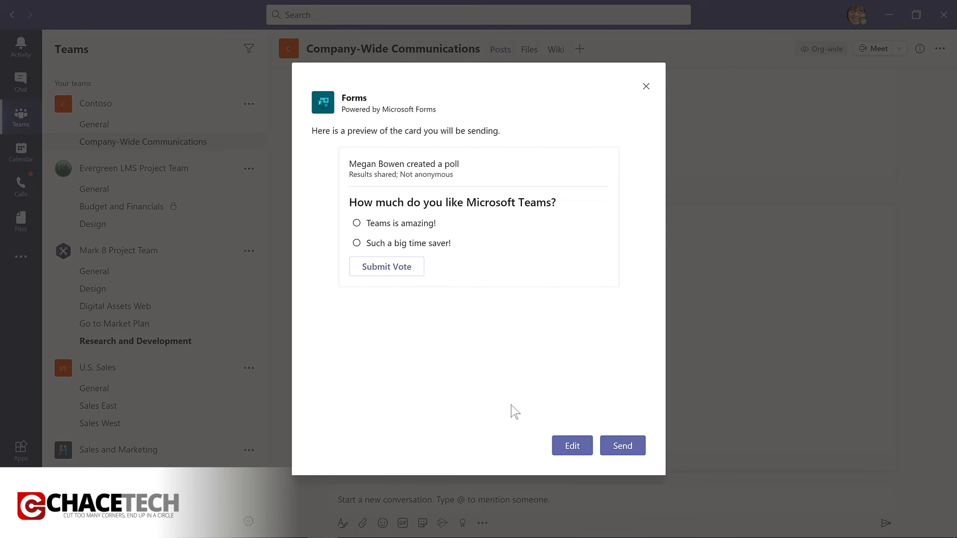
click(624, 451)
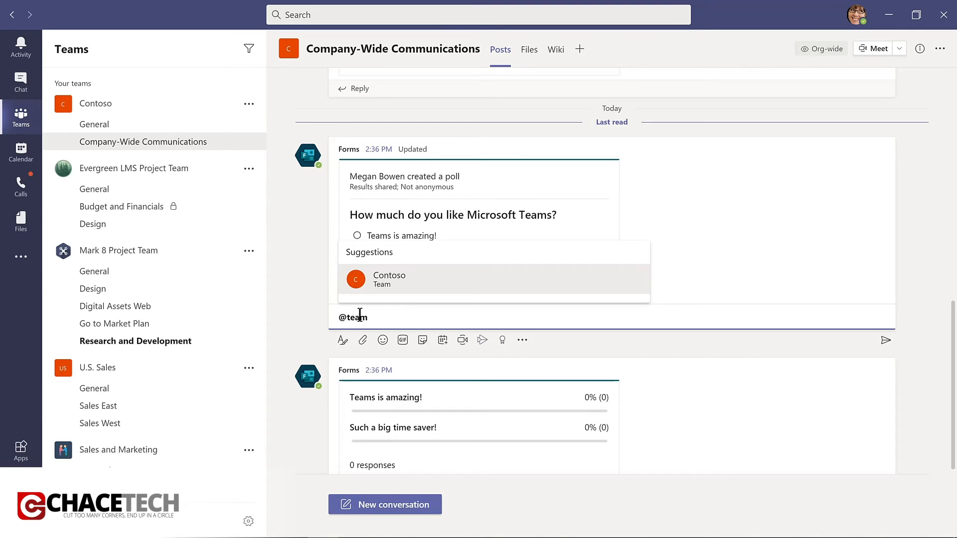
Reply to the new poll with a mention of the Contoso team and the message "Please complete this poll by Friday!"
key(Return)
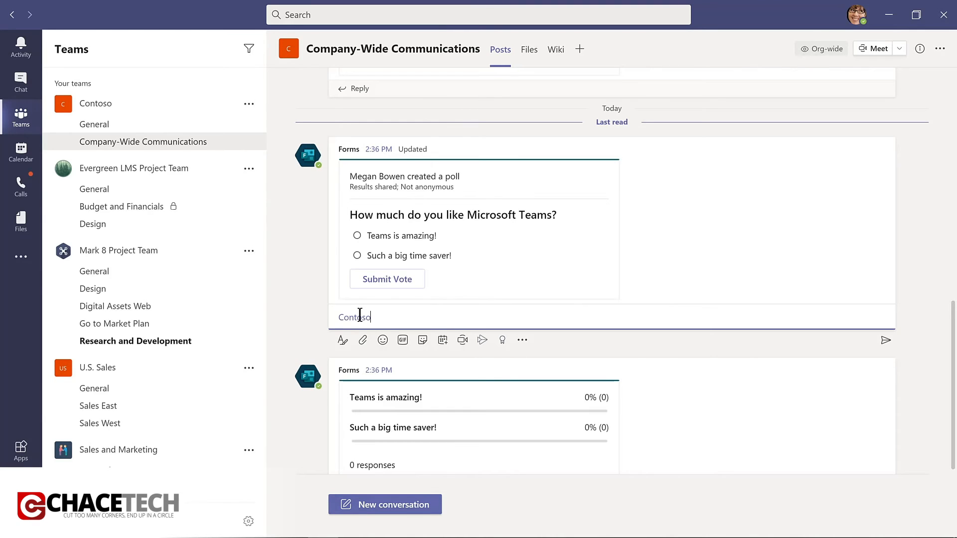
text(Please complete this poll by Friday!)
key(Return)
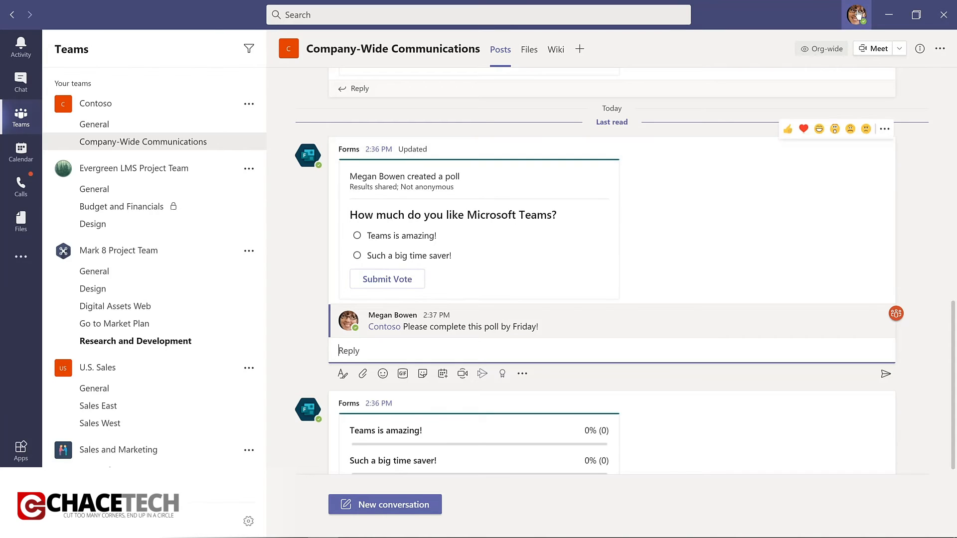
Set the theme to Dark in the general settings and close the settings
click(857, 17)
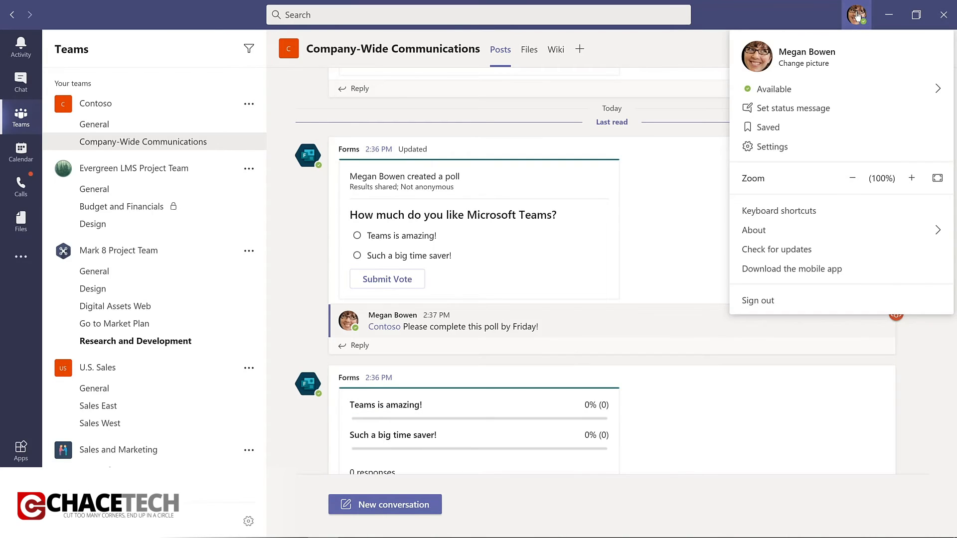
click(776, 149)
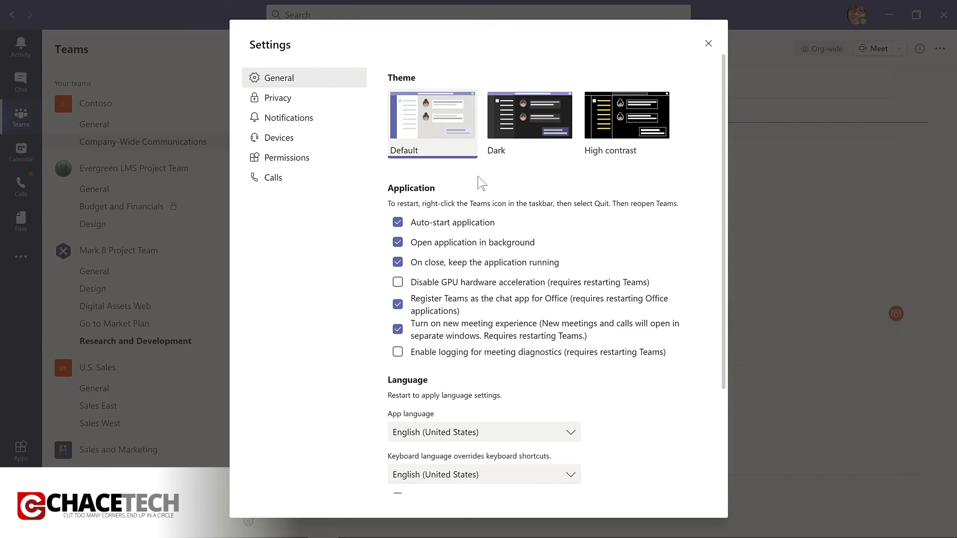
click(529, 120)
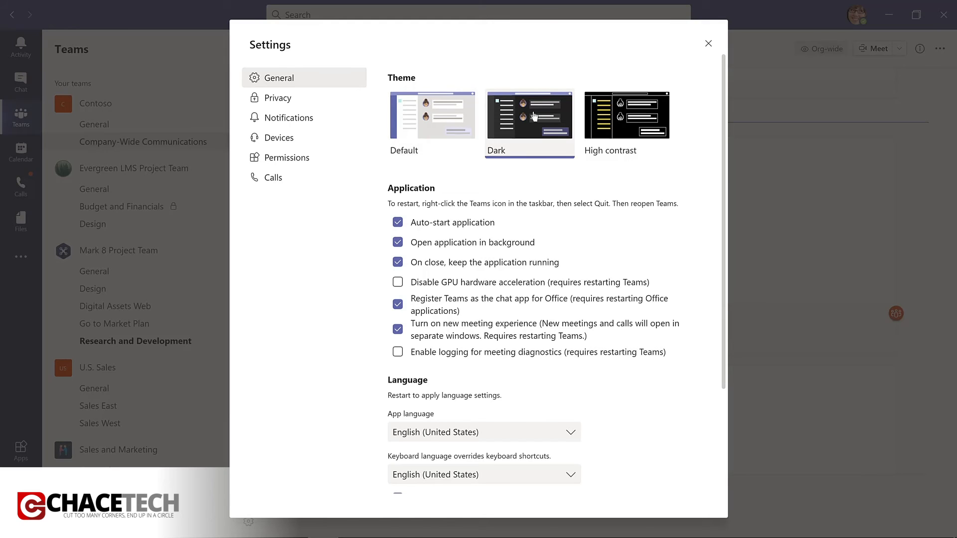
click(708, 44)
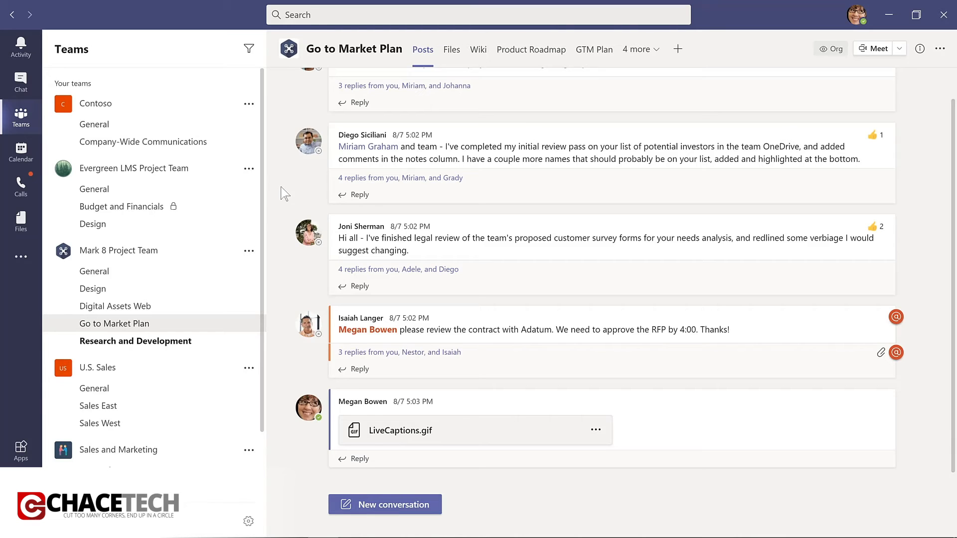
Save the two Go to Market Plan posts about the potential investors list and the legal review of the customer survey forms
mouse_move(612, 147)
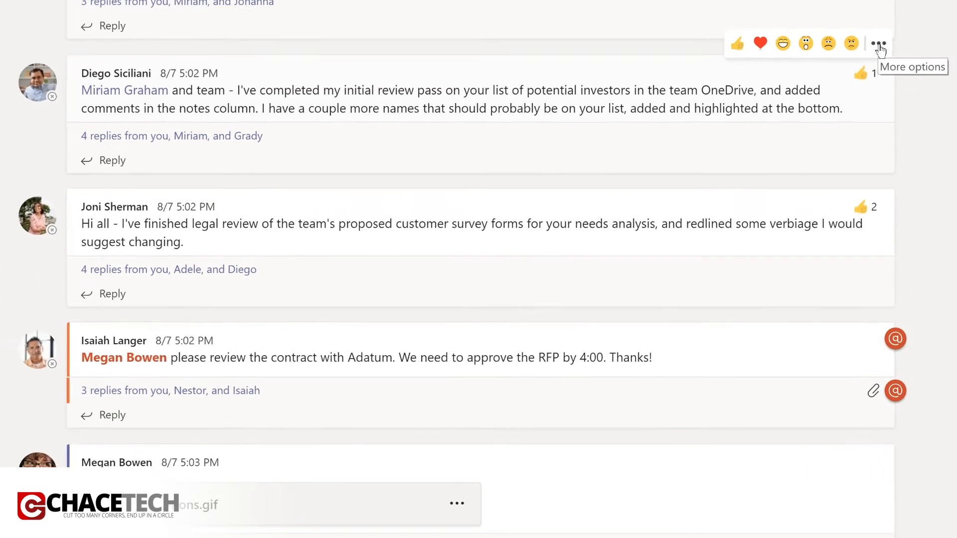
click(883, 115)
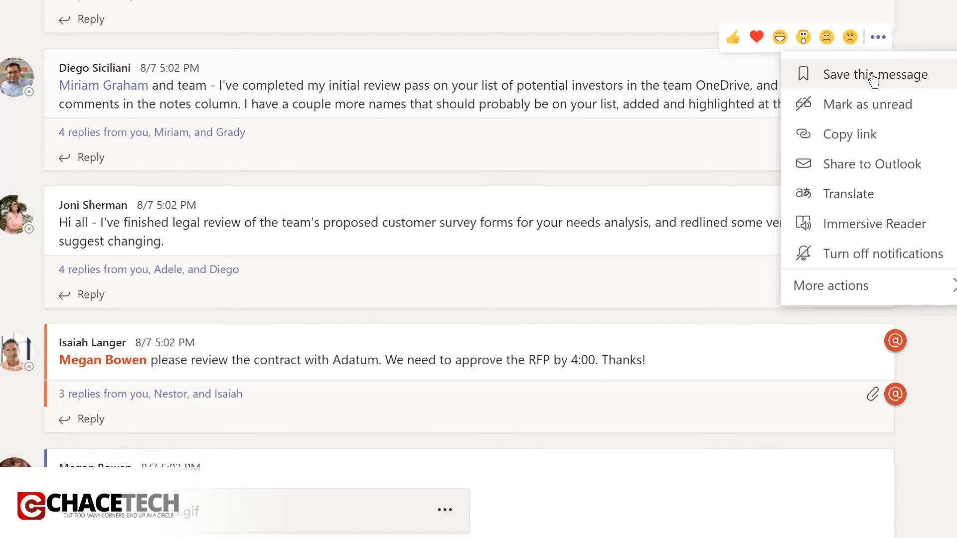
click(873, 79)
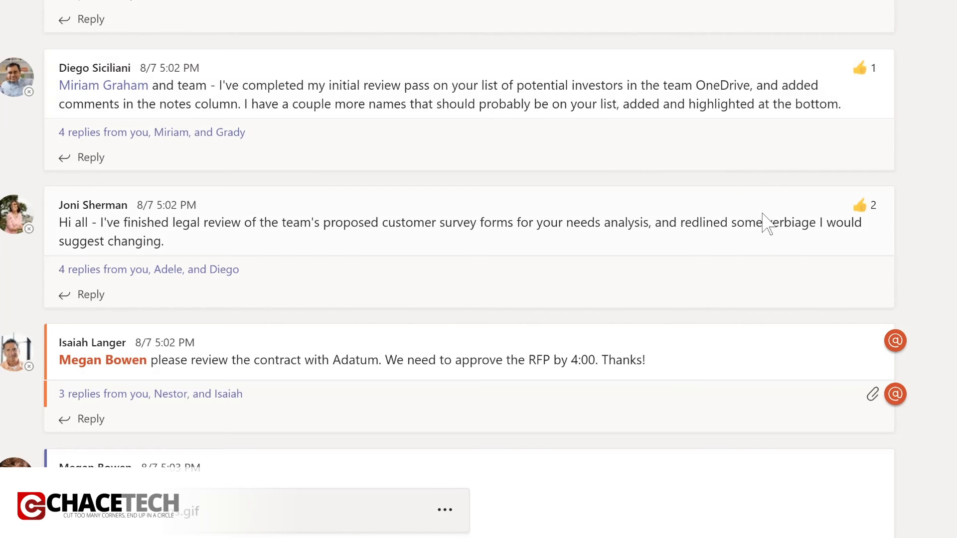
mouse_move(767, 224)
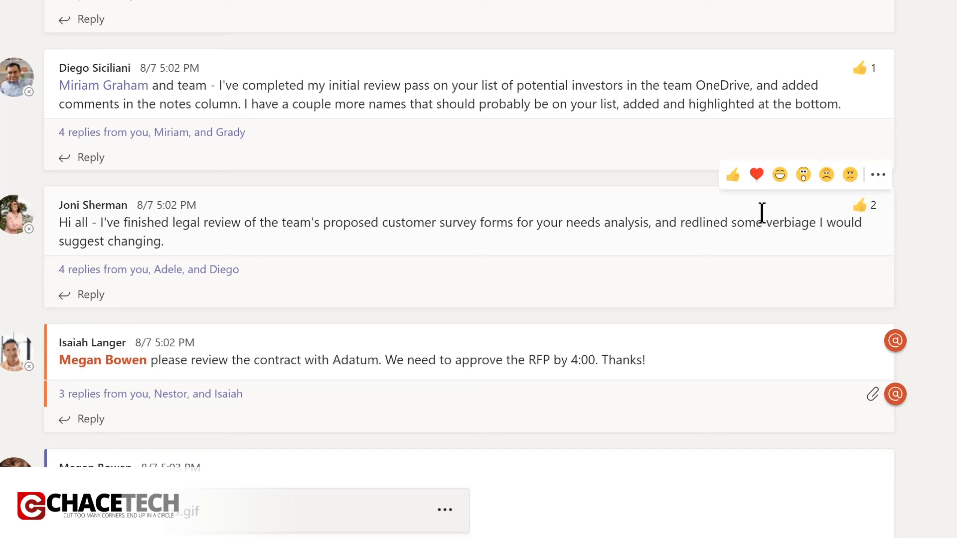
click(879, 177)
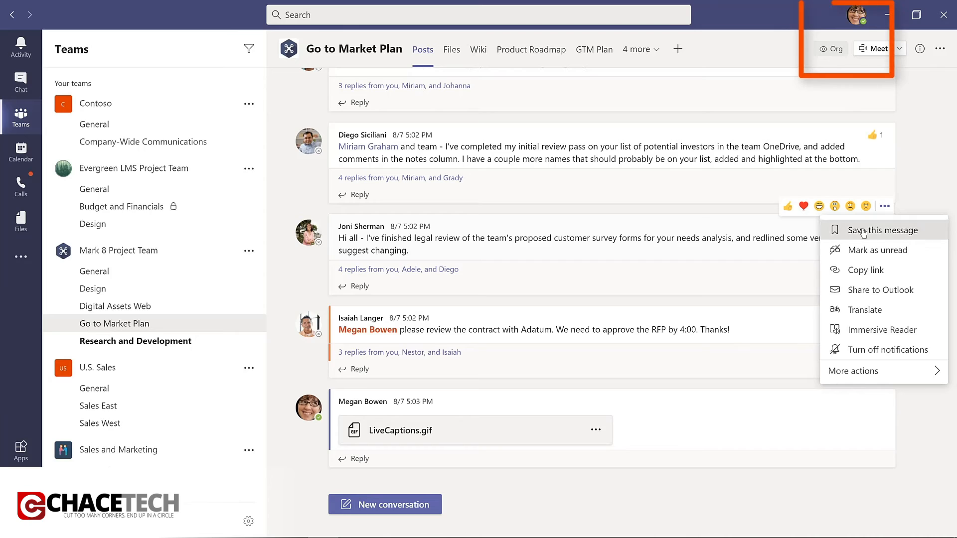
click(862, 231)
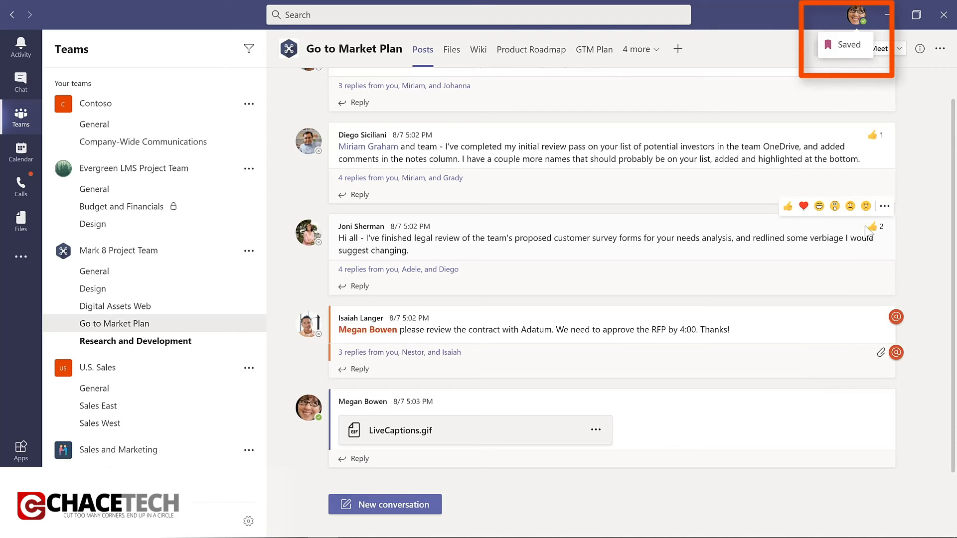
Open the list of saved messages and view the saved post about the potential investors
mouse_move(866, 228)
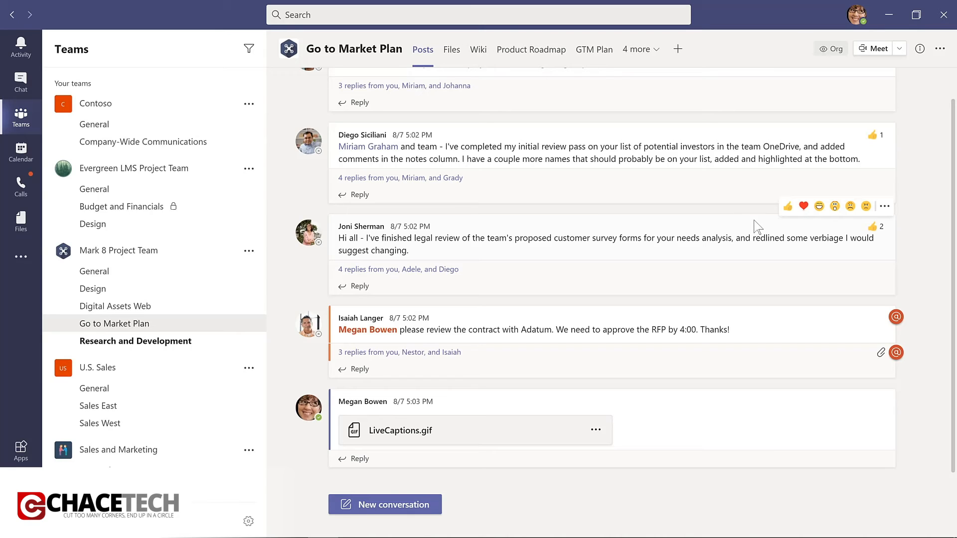
click(857, 15)
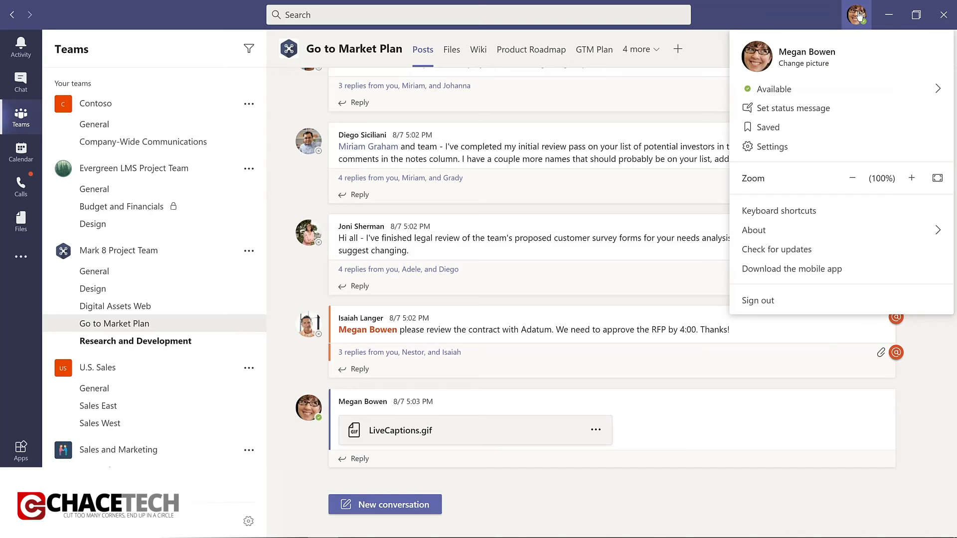
click(768, 128)
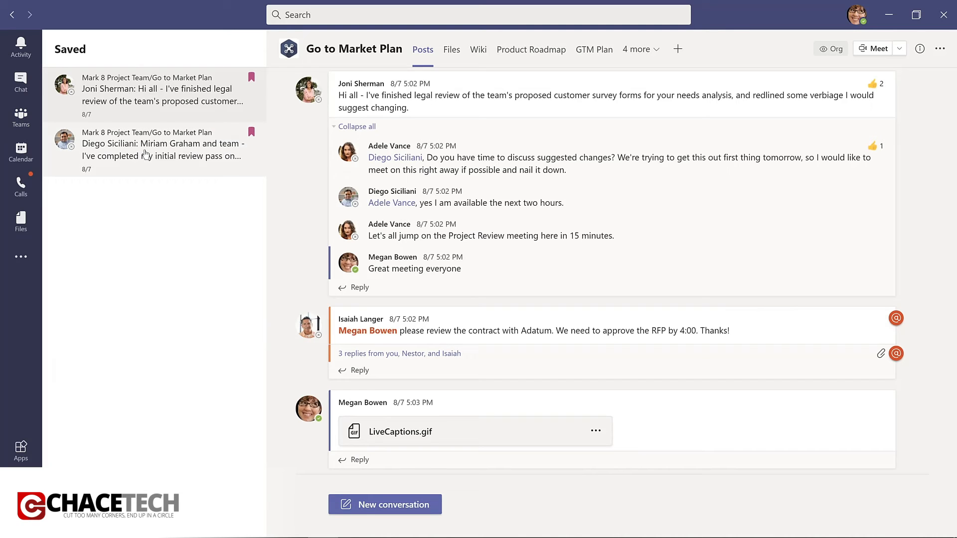
click(145, 154)
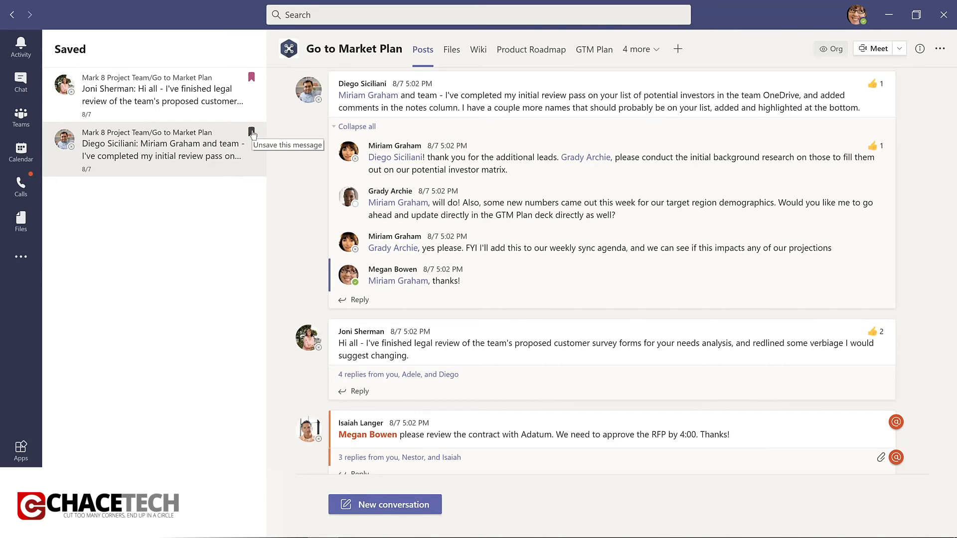
click(251, 133)
From the Evergreen LMS Project Team's Design channel, open the saved list with the /saved command and unsave the potential investors post
click(100, 225)
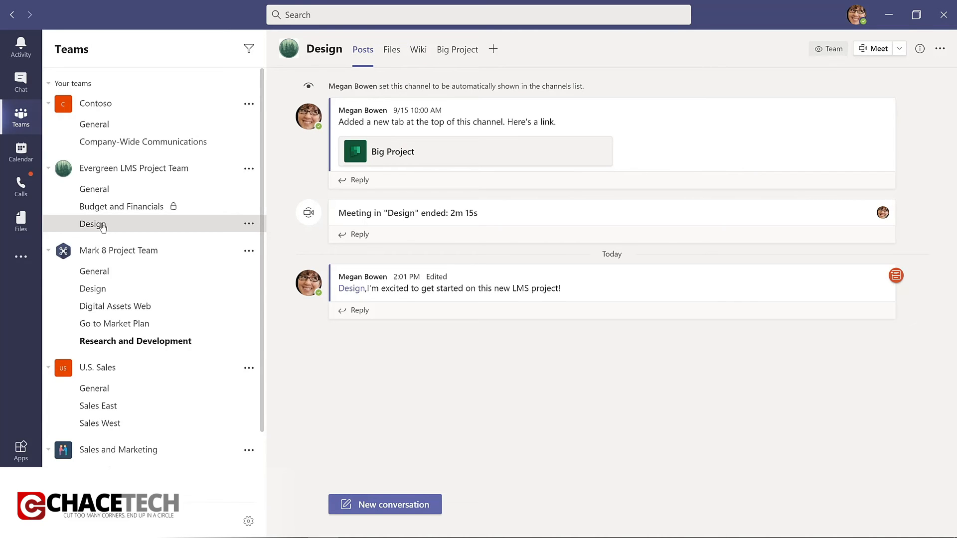
click(337, 14)
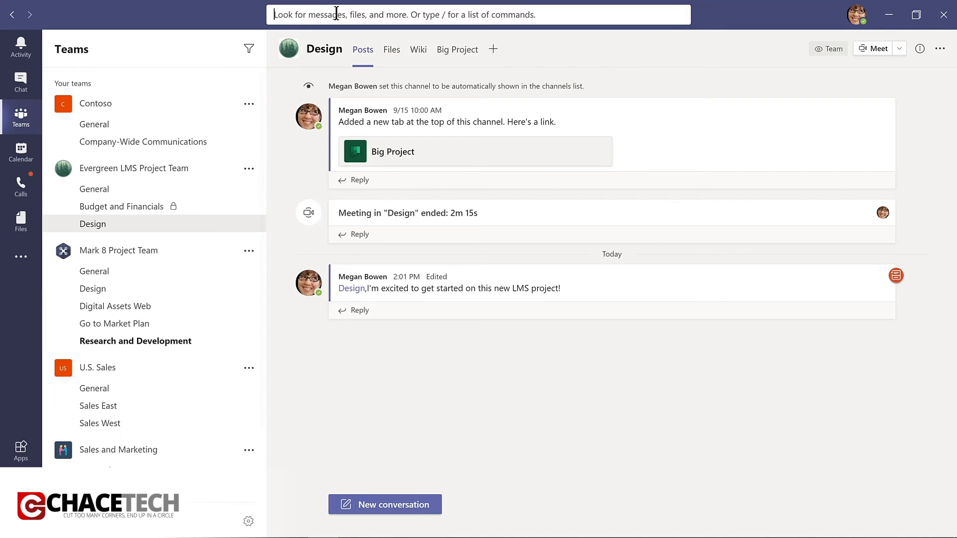
text(/saved)
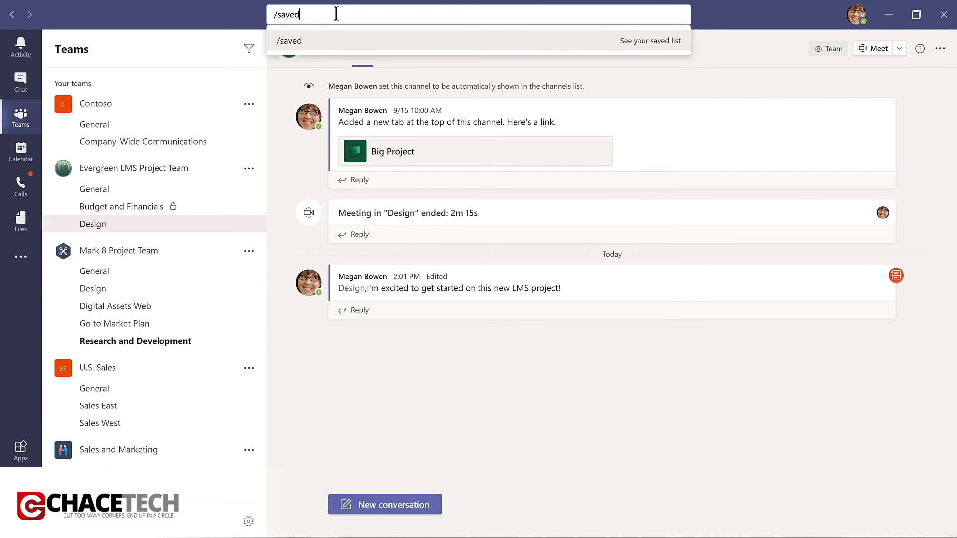
key(Return)
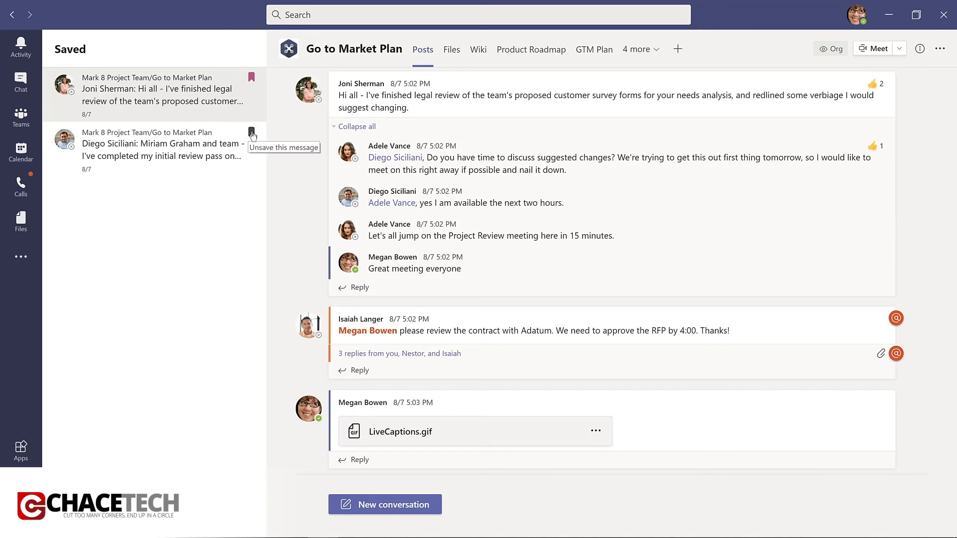
click(252, 132)
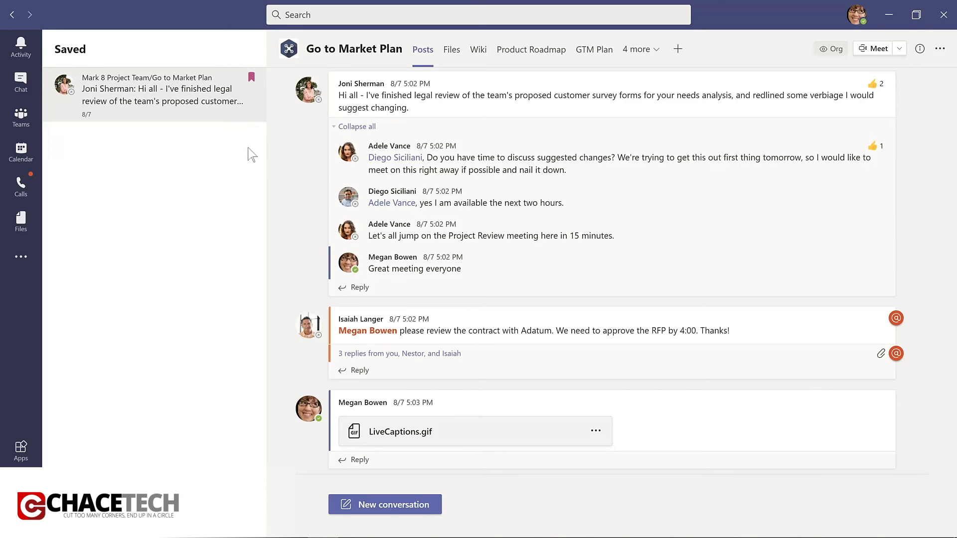
Return to the Go to Market Plan channel, save the post about reviewing the Adatum contract, and unsave it again
click(33, 120)
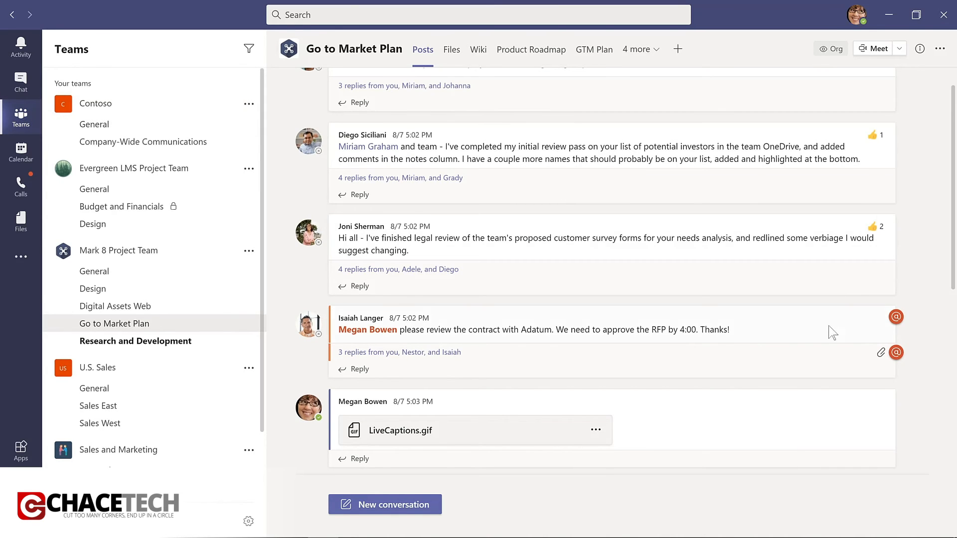
click(883, 298)
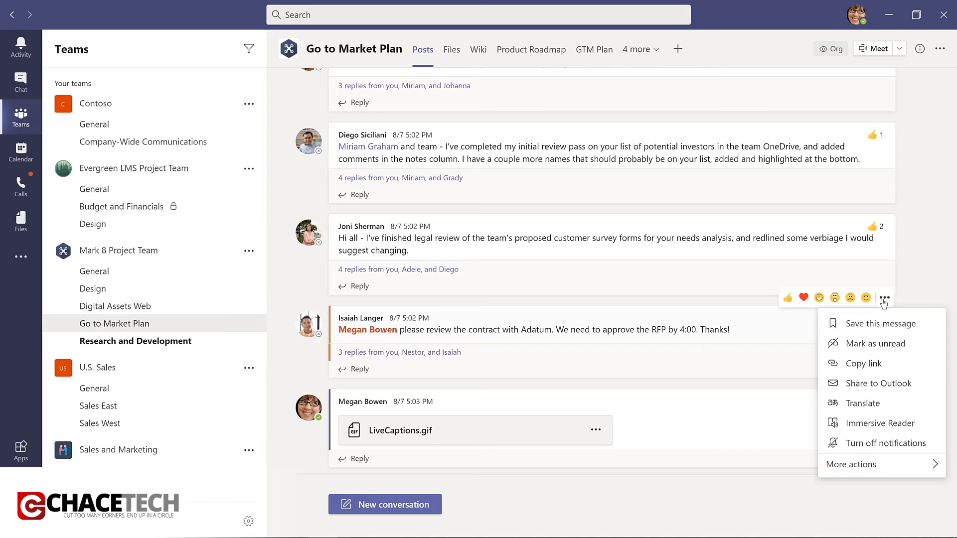
click(839, 325)
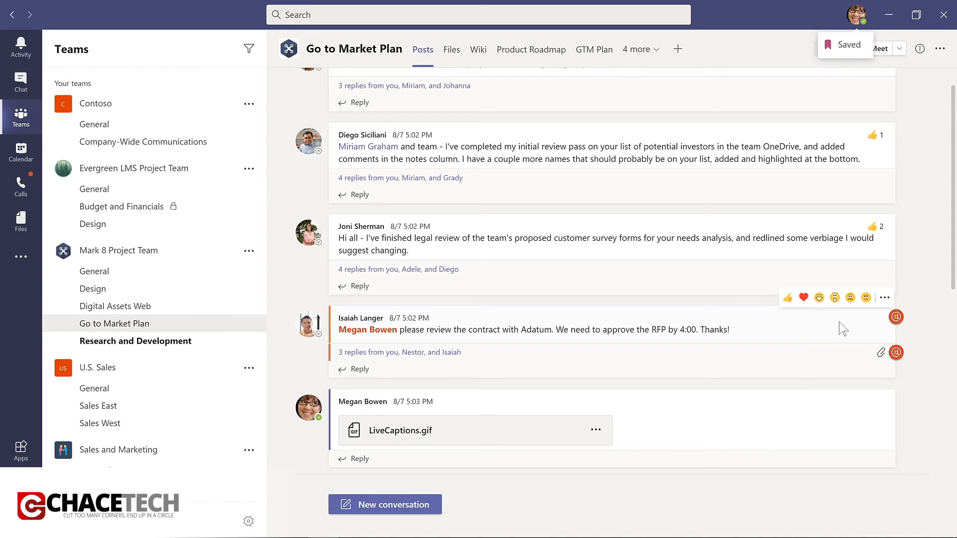
click(885, 298)
click(874, 325)
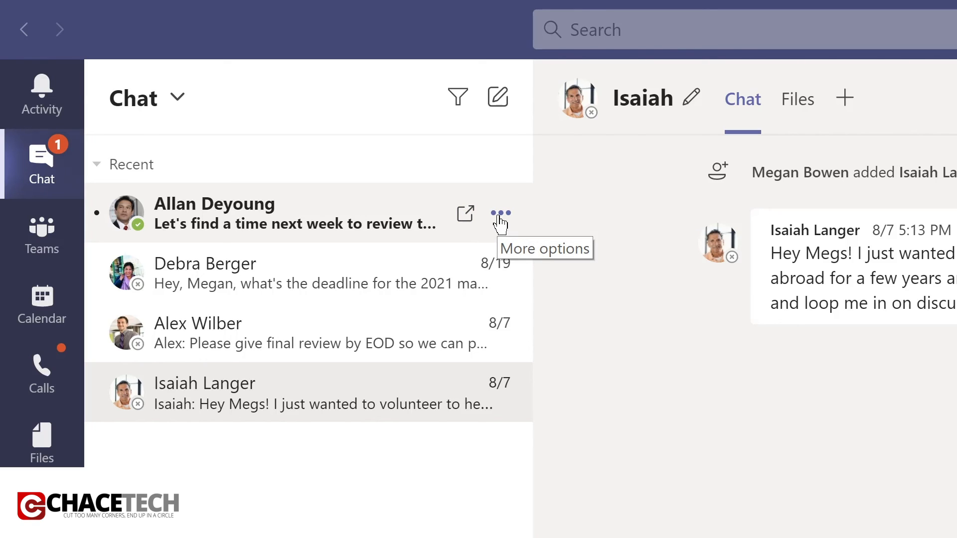
Pin the unread chat about finding a review time next week, and move the volunteering chat above it among the pinned chats
click(500, 213)
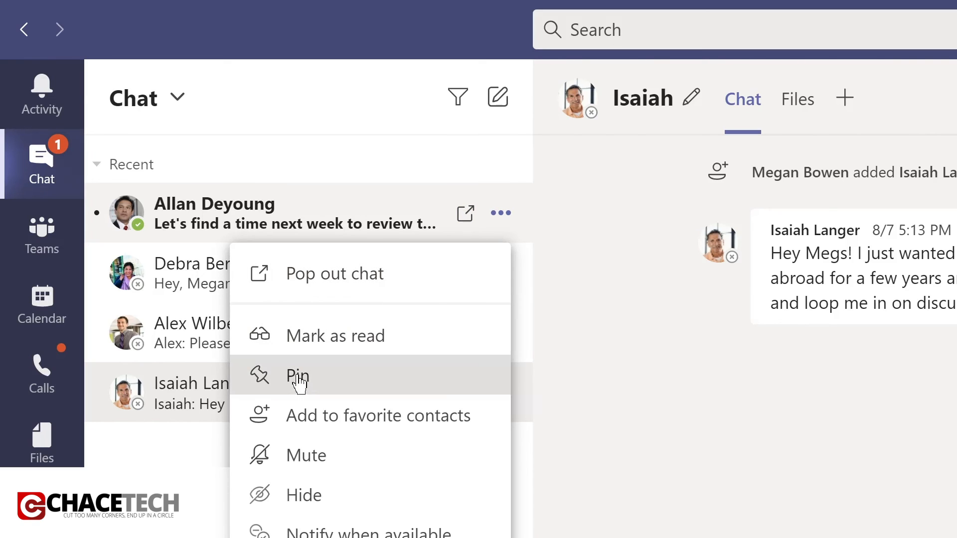
click(299, 383)
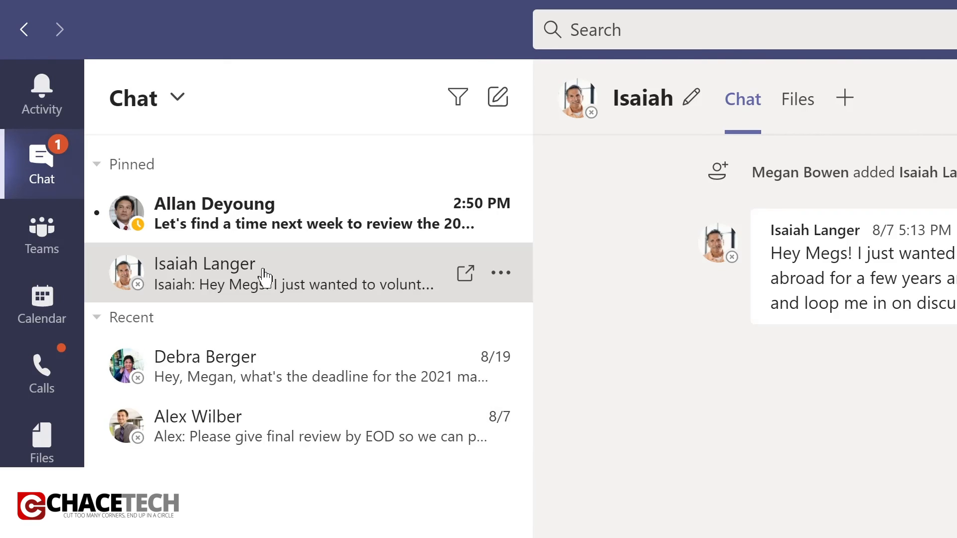
drag(261, 236, 267, 187)
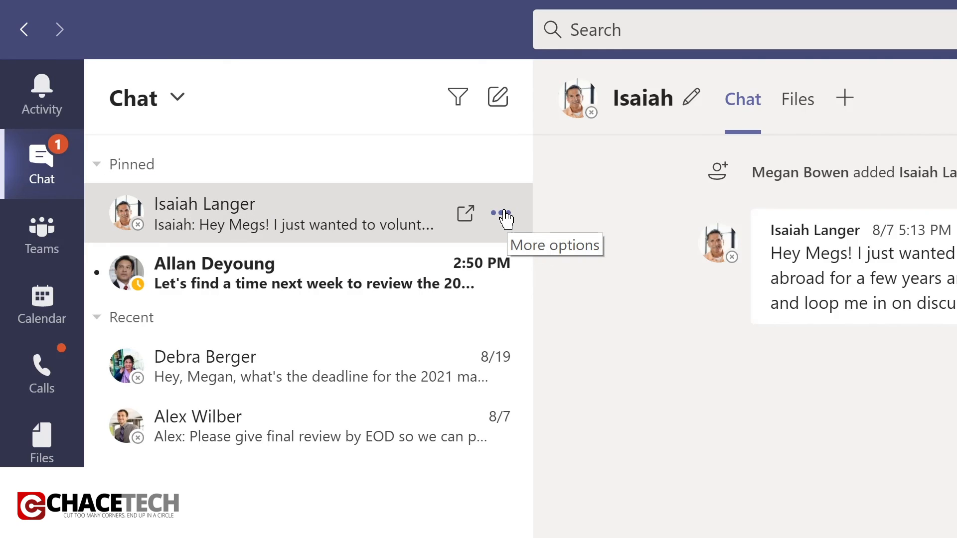
Unpin the chat about volunteering
click(503, 214)
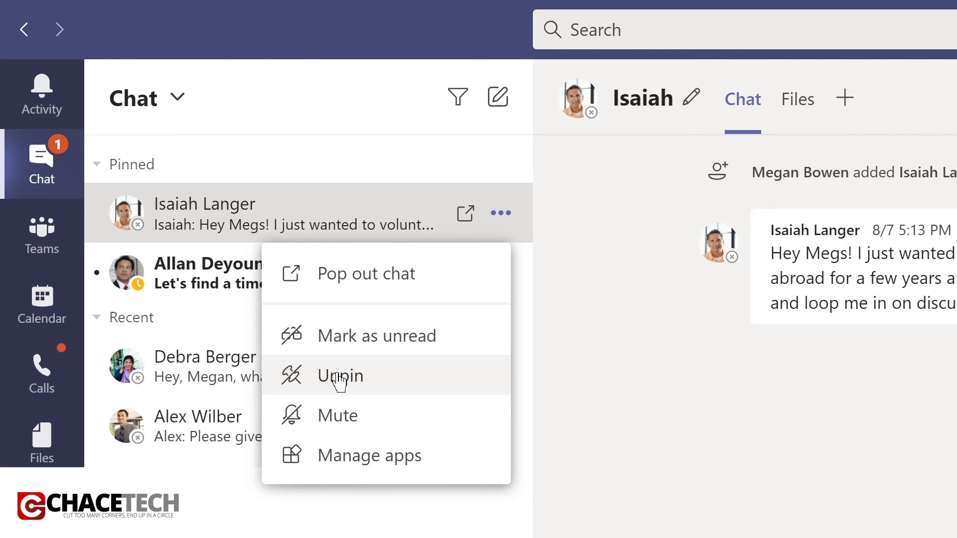
click(343, 380)
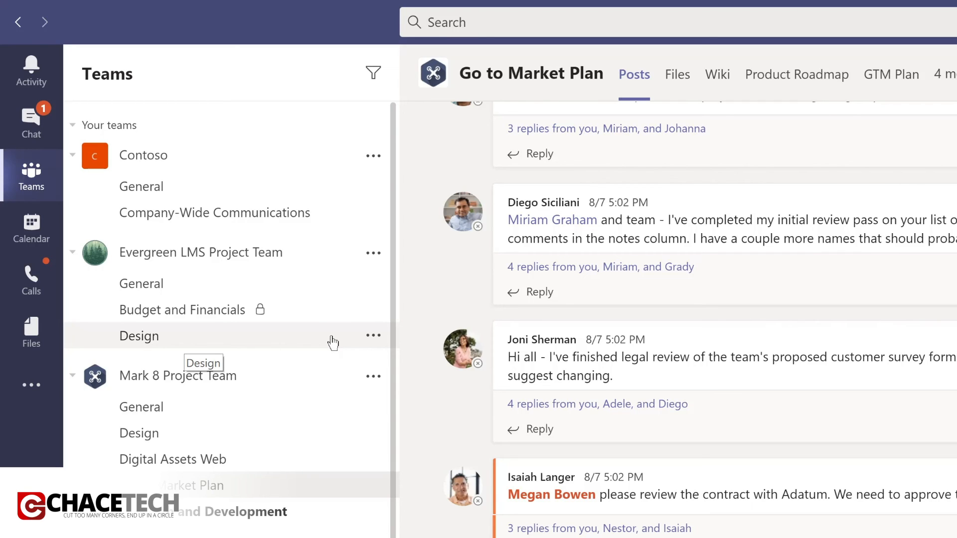
Pin the Evergreen LMS Project Team's Design channel
click(372, 337)
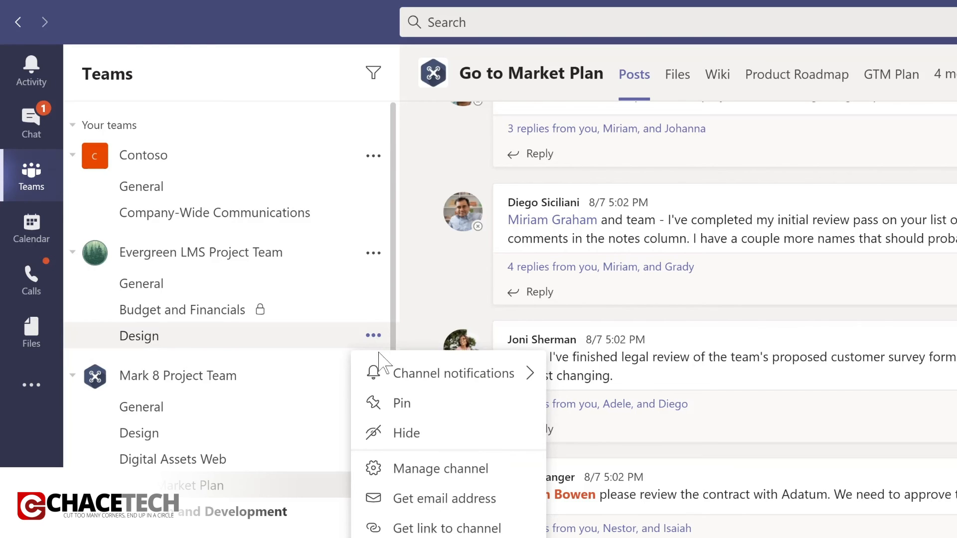
click(400, 408)
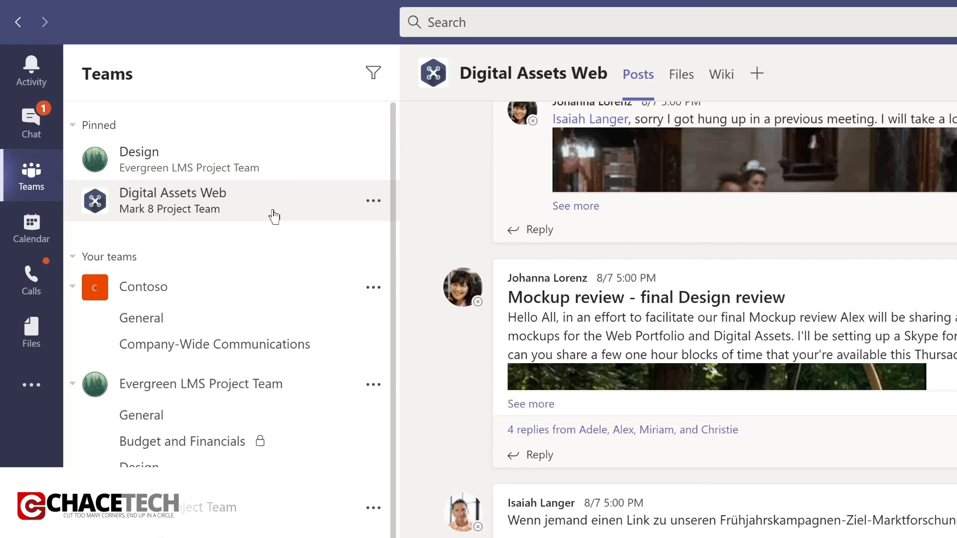
Move the Mark 8 Project Team's Digital Assets Web channel above Design among the pinned channels and unpin it
click(268, 215)
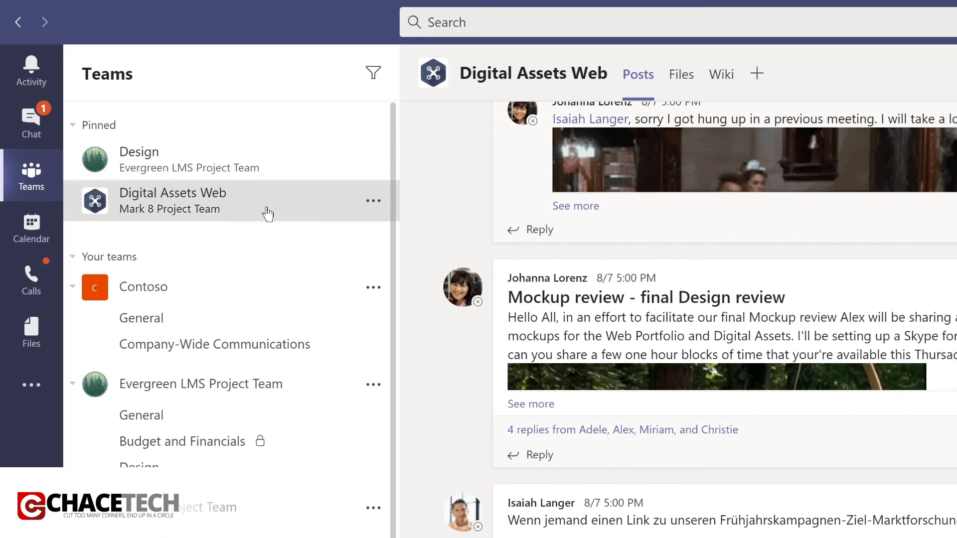
drag(268, 215, 268, 147)
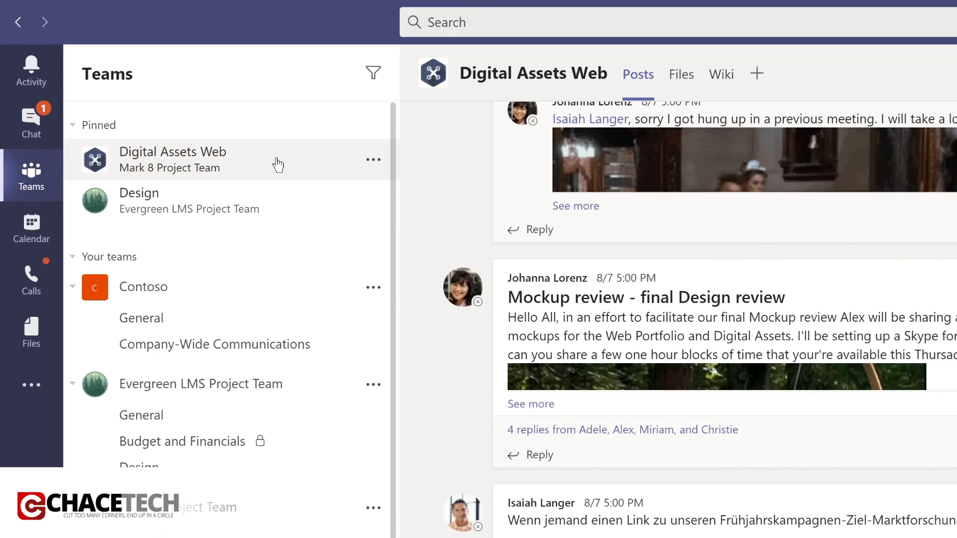
click(373, 161)
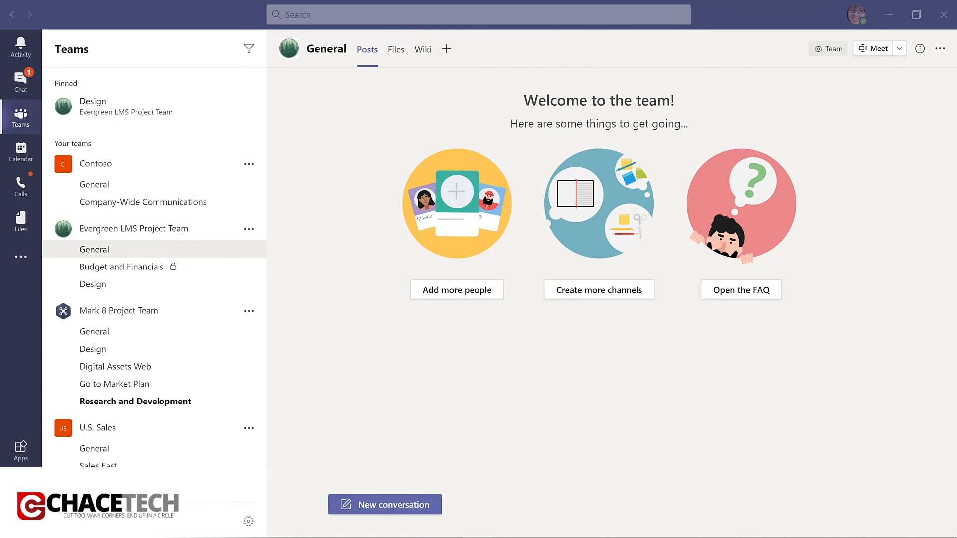
Start a formatted conversation in the Evergreen LMS Project Team's General channel with the subject "I'm excited to start planning our new LMS!"
click(342, 503)
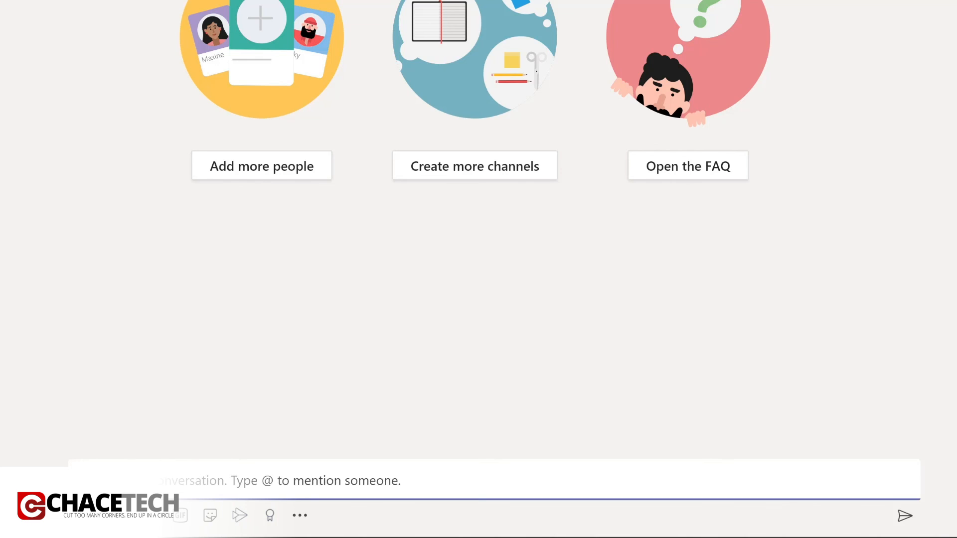
key(ctrl+shift+x)
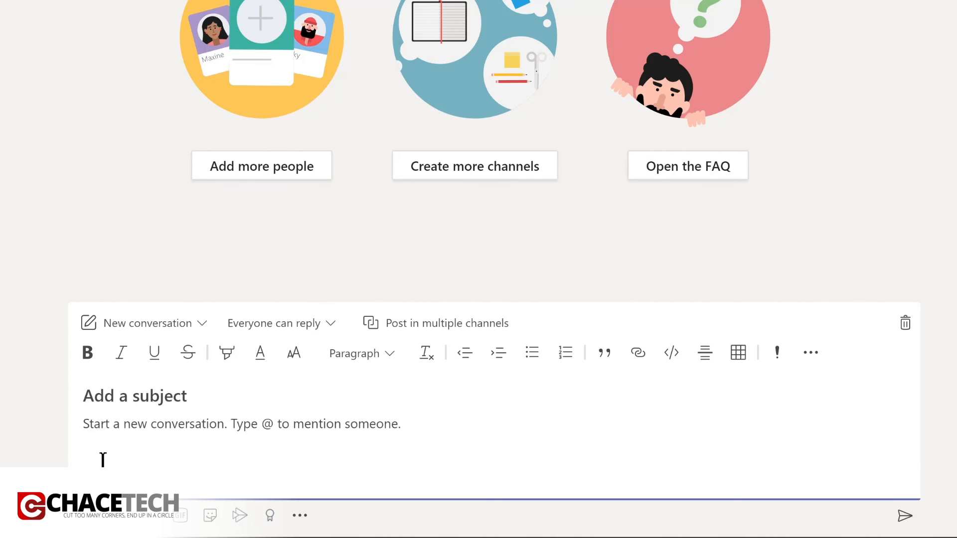
click(122, 399)
text(I'm)
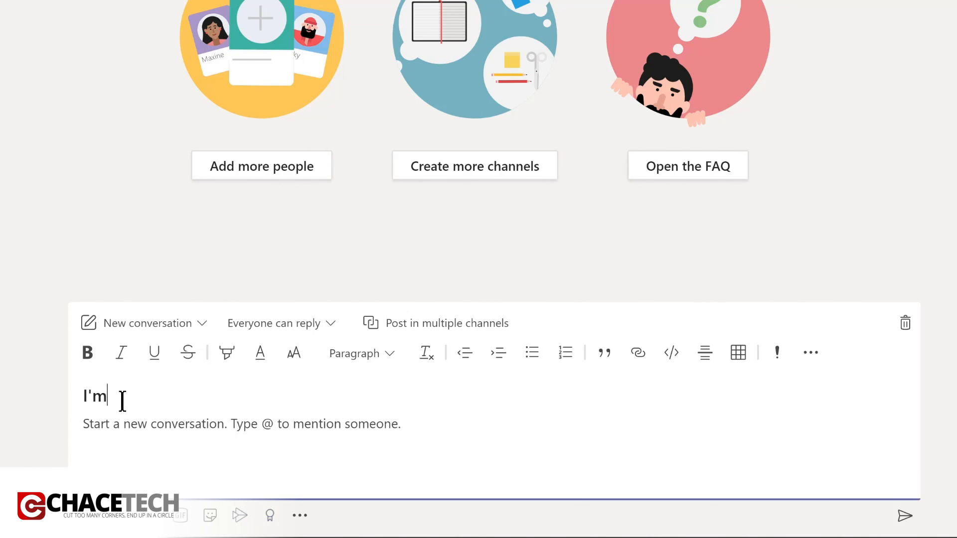
text( excited to start planning our new LMS!)
Write the body "We'll be sharing details and actions in the Design channel", inserting Design as a channel mention
key(Return)
text(We'll be sharing details and actions in the )
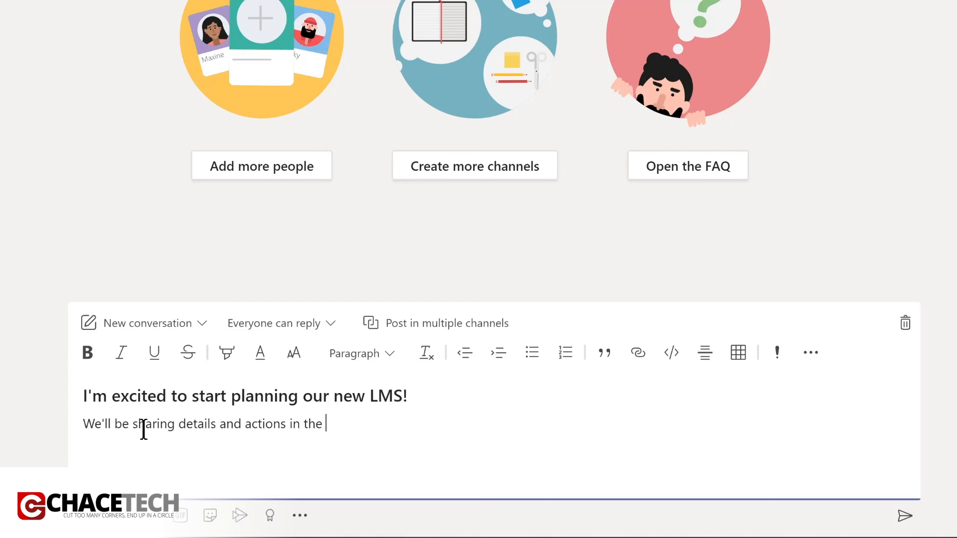
text(@Design)
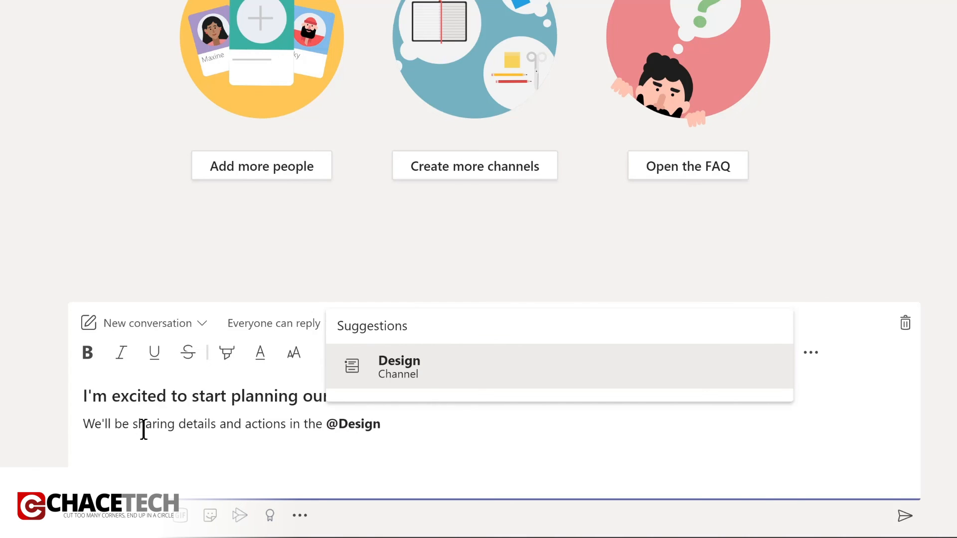
key(Return)
text(channel)
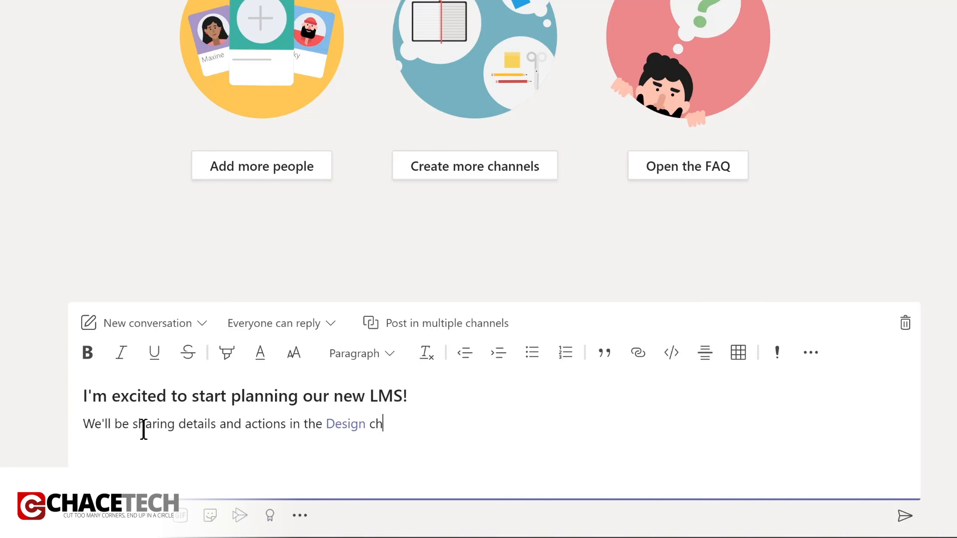
Highlight the whole body sentence about sharing details and actions in yellow
key(ctrl+Home)
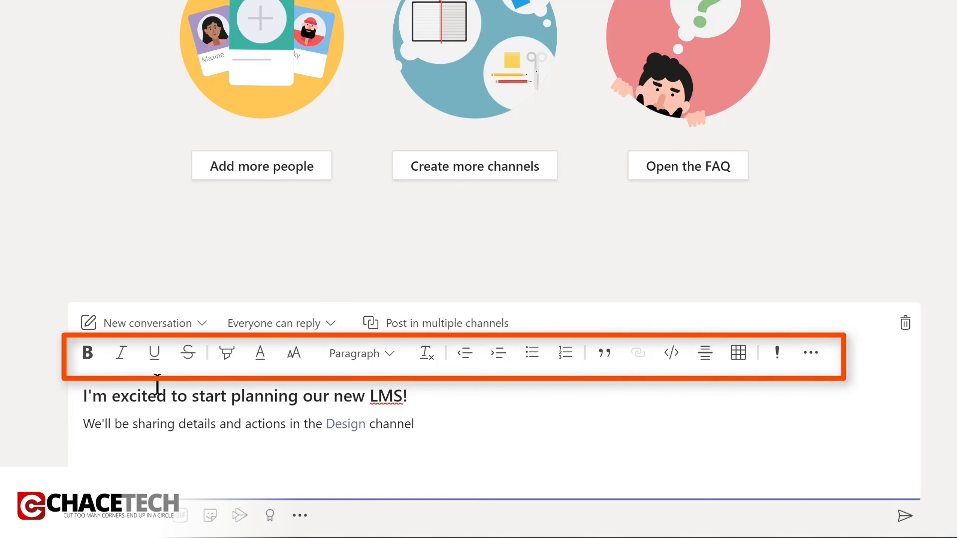
triple_click(85, 423)
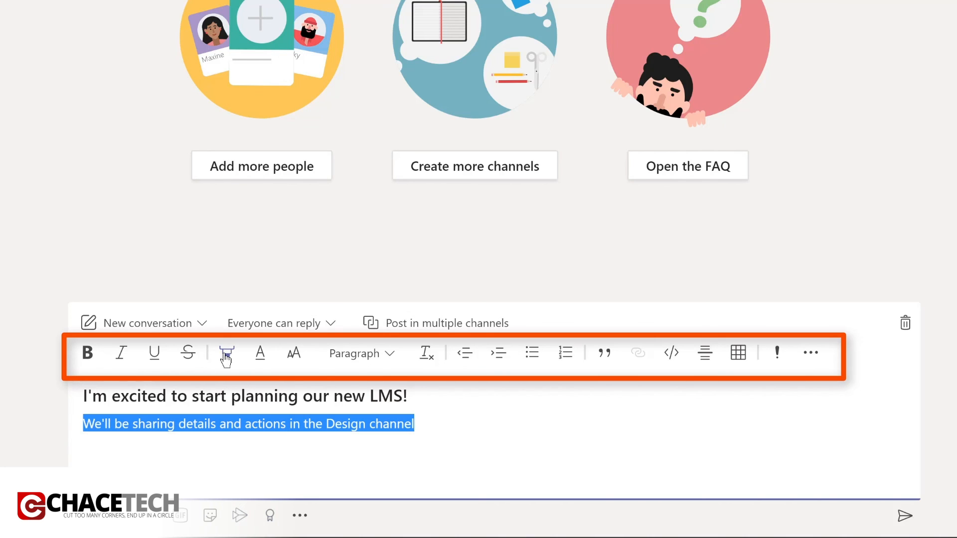
click(227, 355)
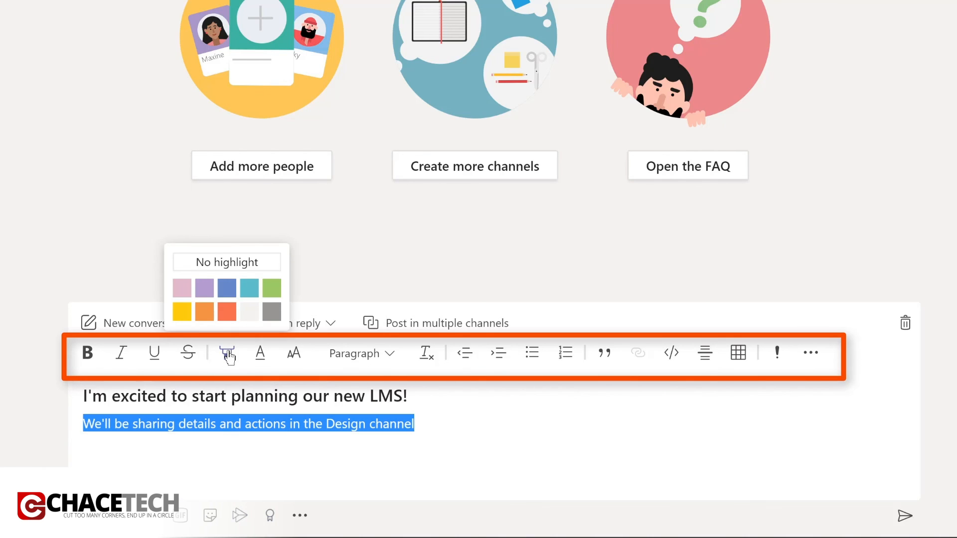
click(184, 312)
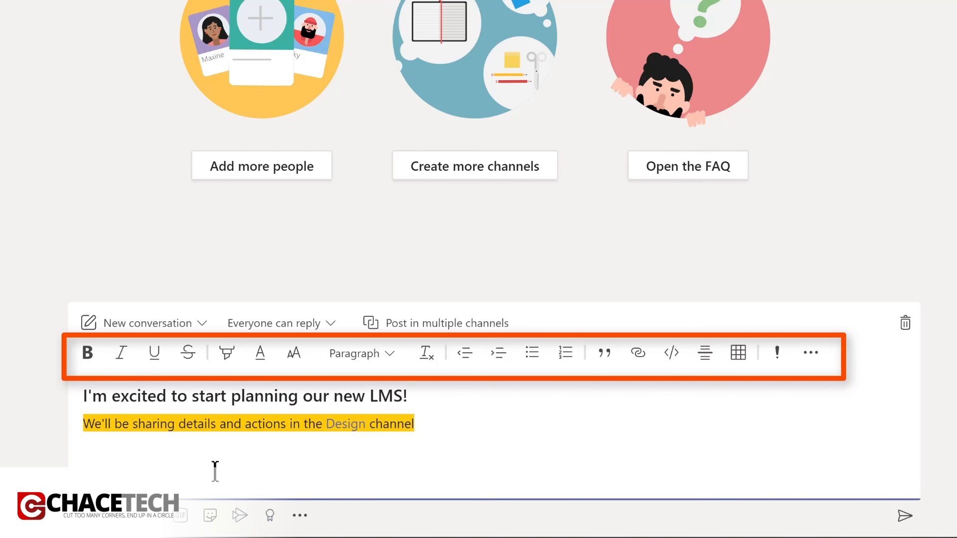
Add a smiley emoji on a new line below the sentence and insert a "yay" GIF of the cheering man in grey
key(Return)
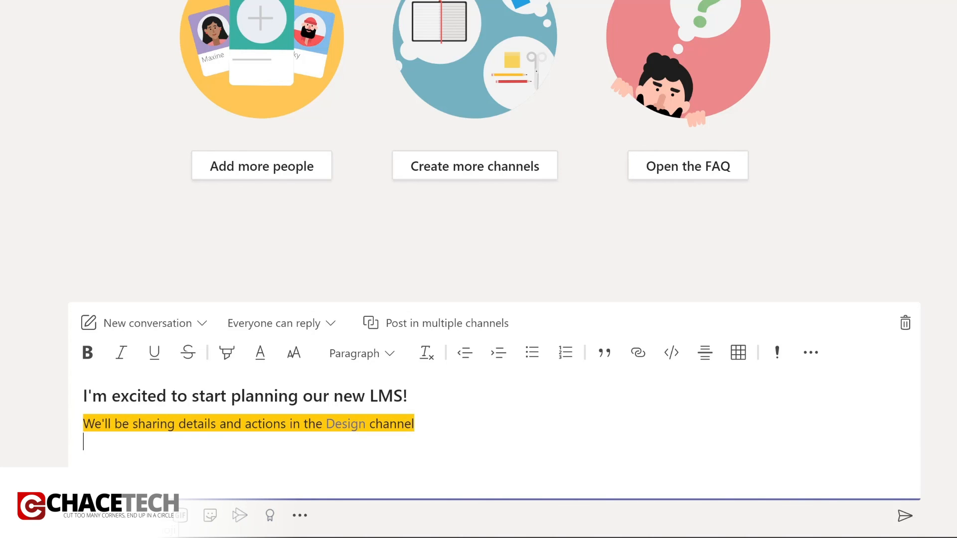
click(150, 515)
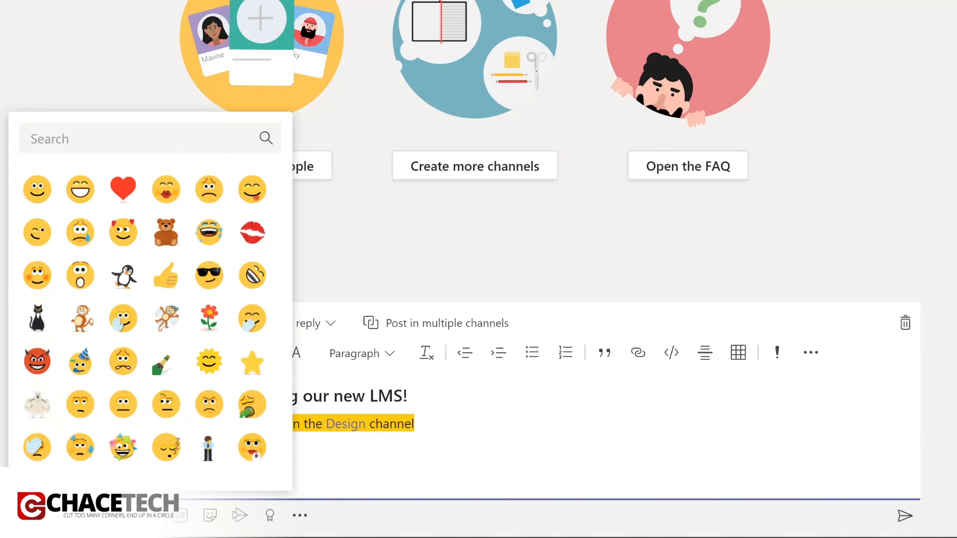
click(37, 189)
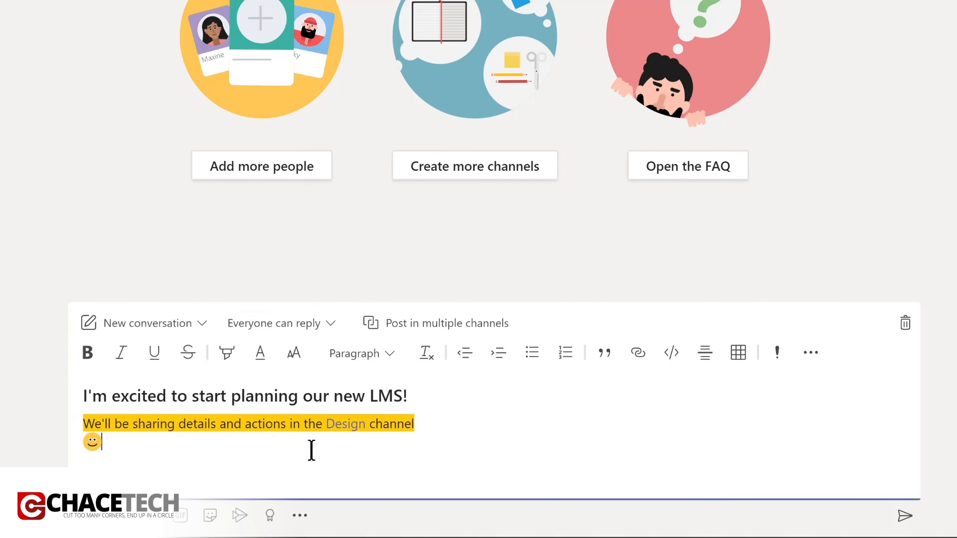
click(182, 516)
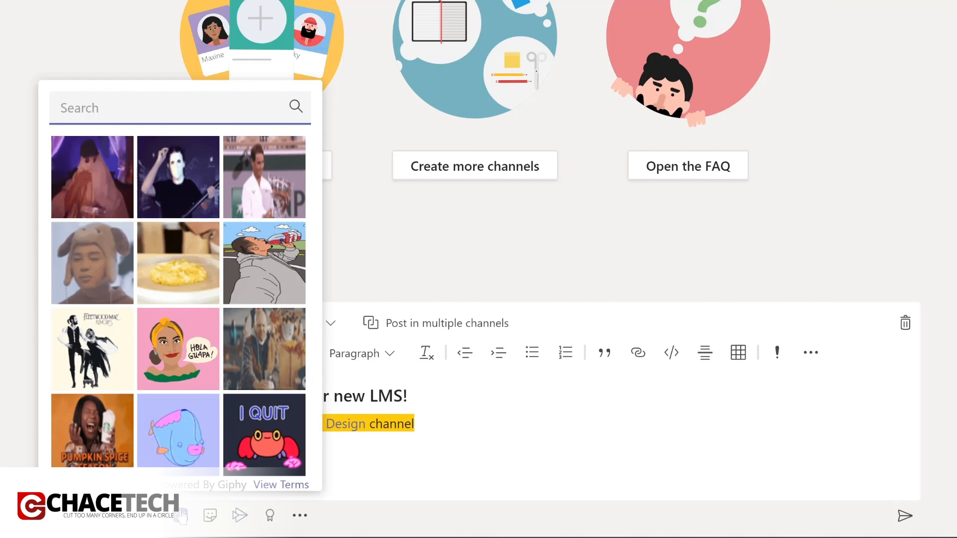
text(yay)
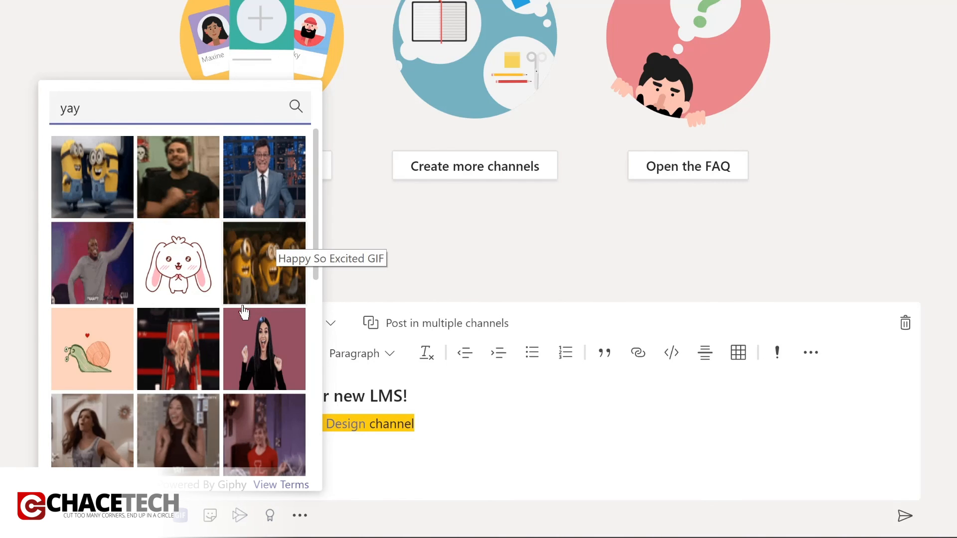
click(77, 273)
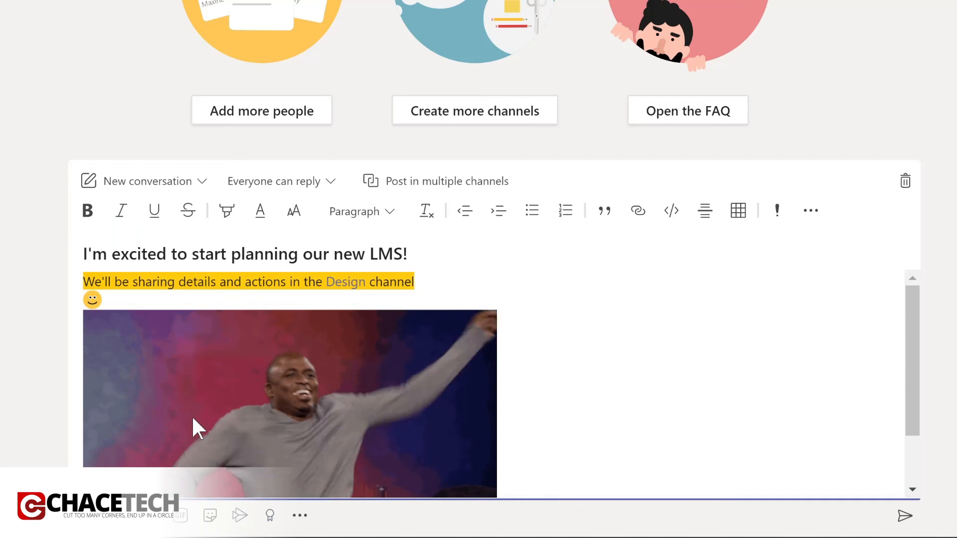
Insert the popular "OH YEAH!" sticker with its default caption and post the conversation
click(210, 518)
click(178, 253)
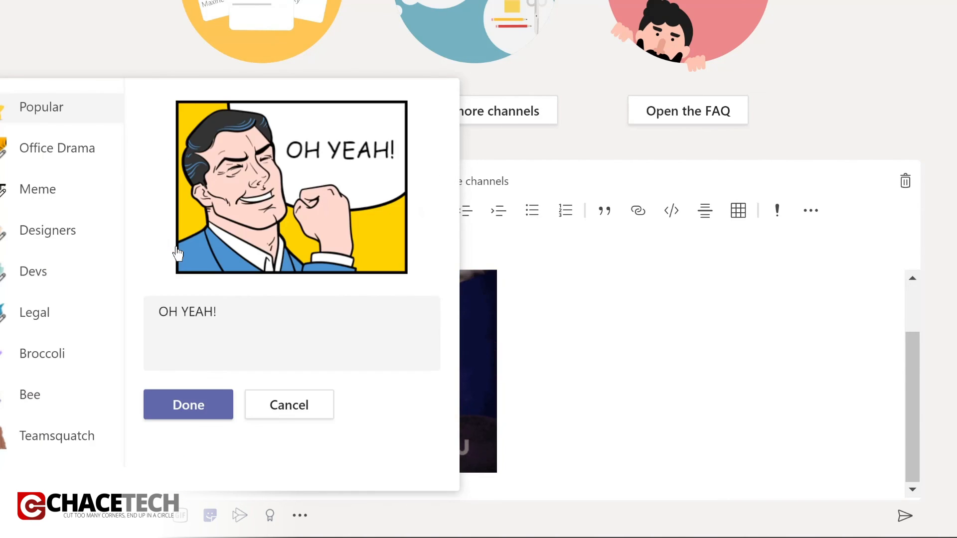
click(188, 404)
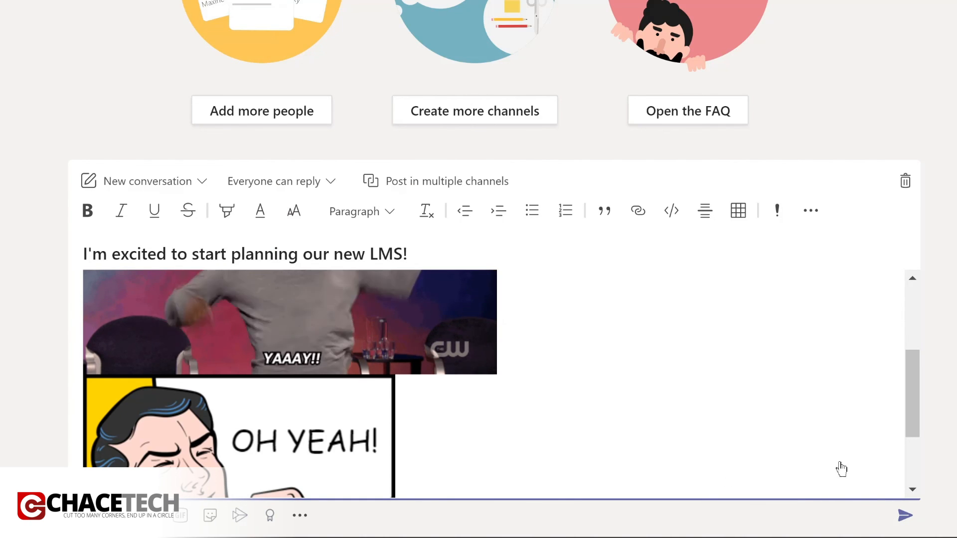
key(ctrl+Return)
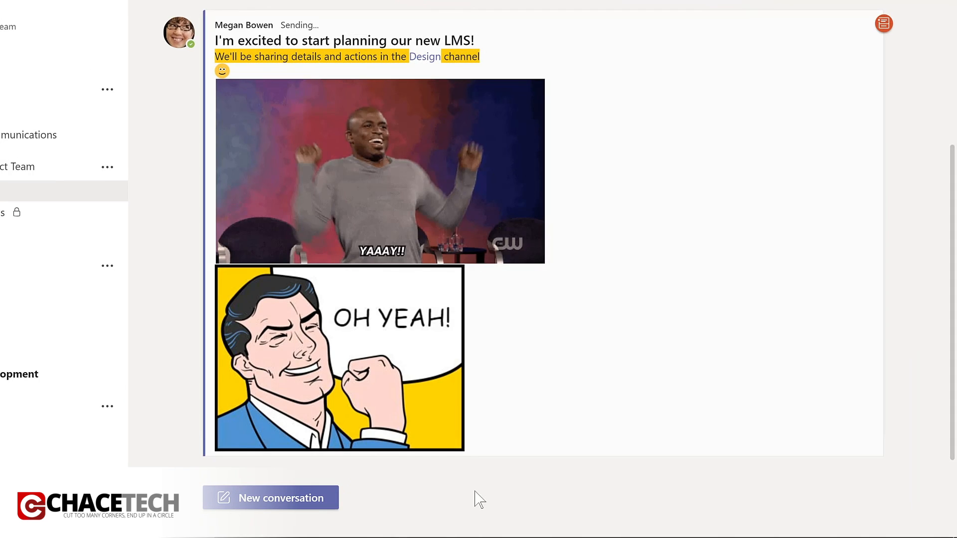